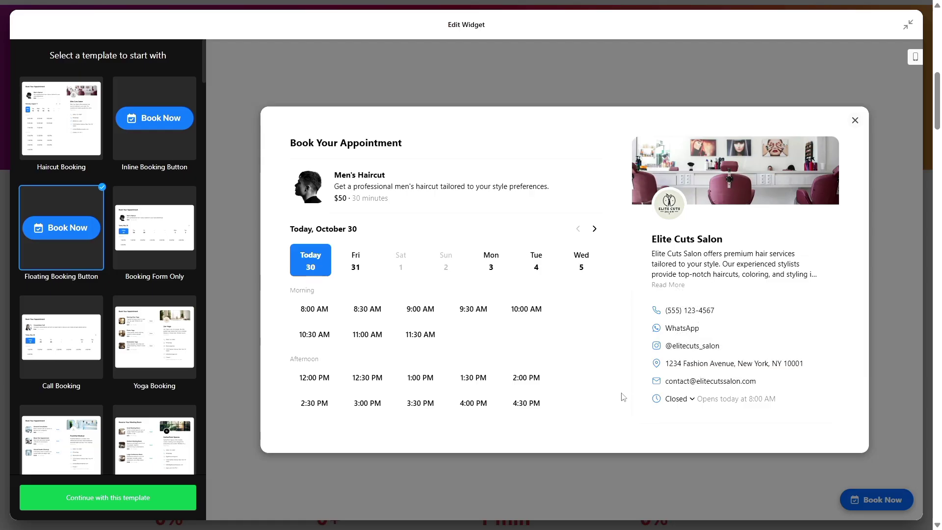
Preview the Booking Form Only and Call Booking templates.
{"action": "left_click", "coordinate": [173, 216]}
{"action": "scroll", "coordinate": [153, 217], "scroll_direction": "down", "scroll_amount": 20}
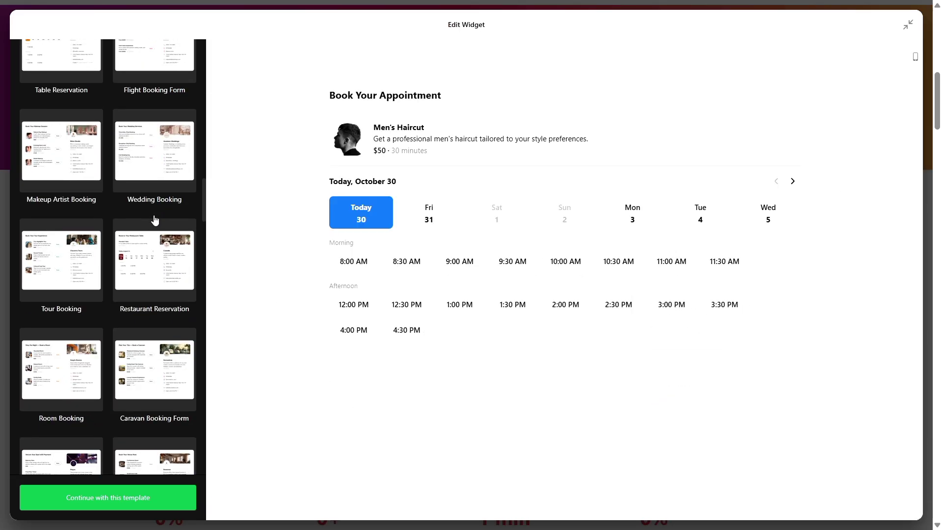
{"action": "scroll", "coordinate": [154, 220], "scroll_direction": "up", "scroll_amount": 20}
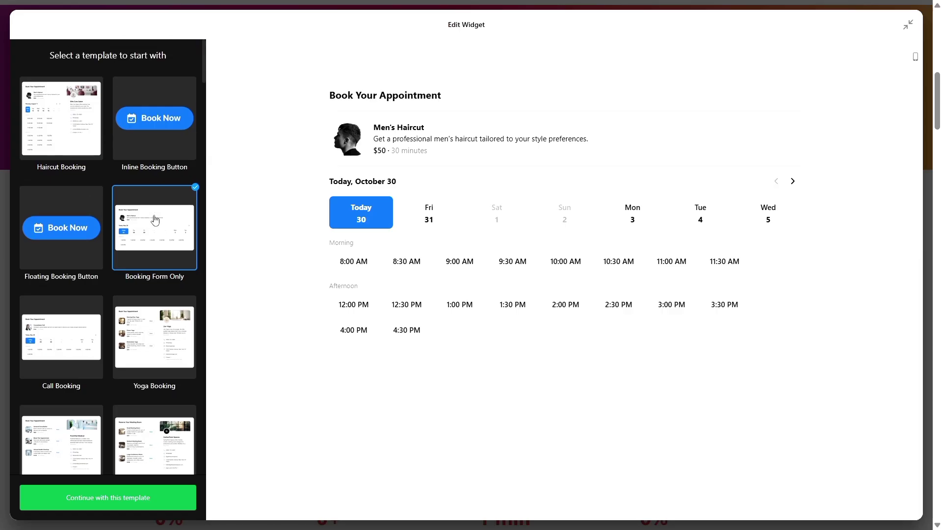
{"action": "left_click", "coordinate": [71, 322]}
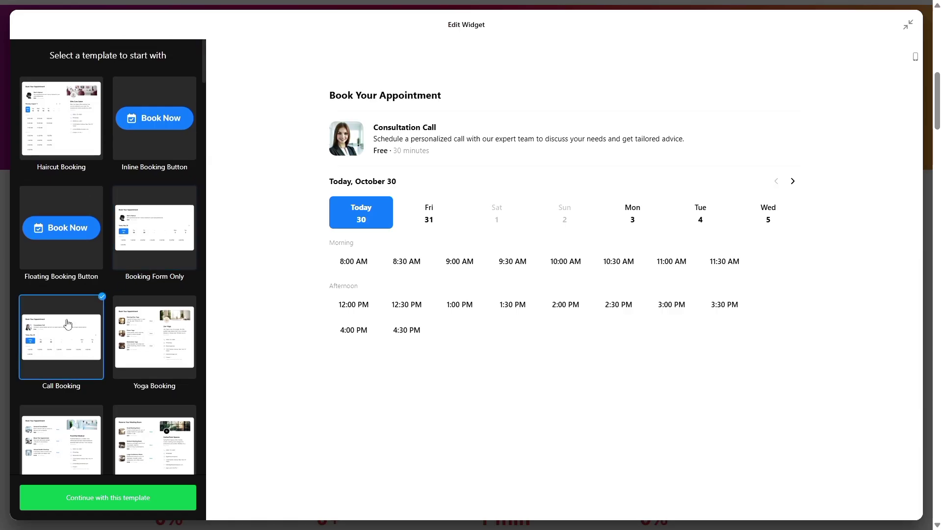
In the Yoga Booking template, book Morning Flow Yoga for the 8:00 AM slot.
{"action": "left_click", "coordinate": [146, 319]}
{"action": "left_click", "coordinate": [582, 119]}
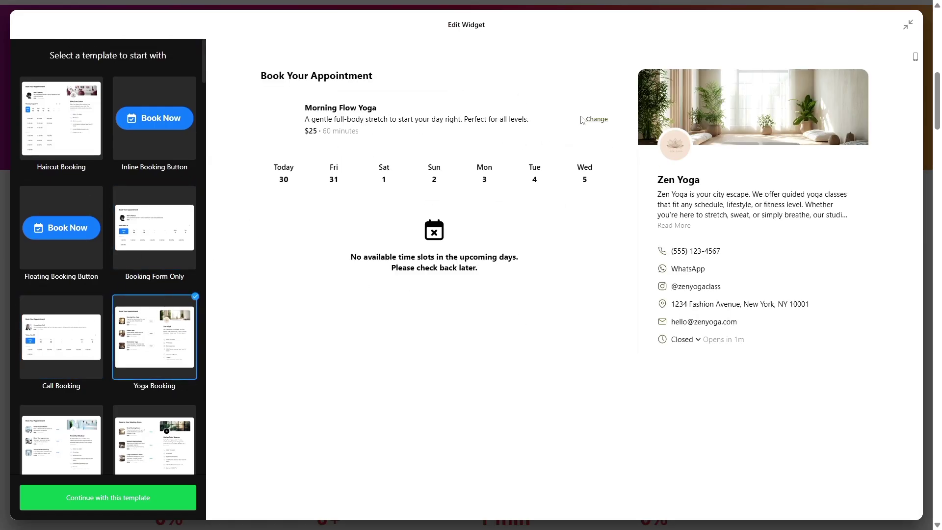
{"action": "left_click", "coordinate": [337, 241]}
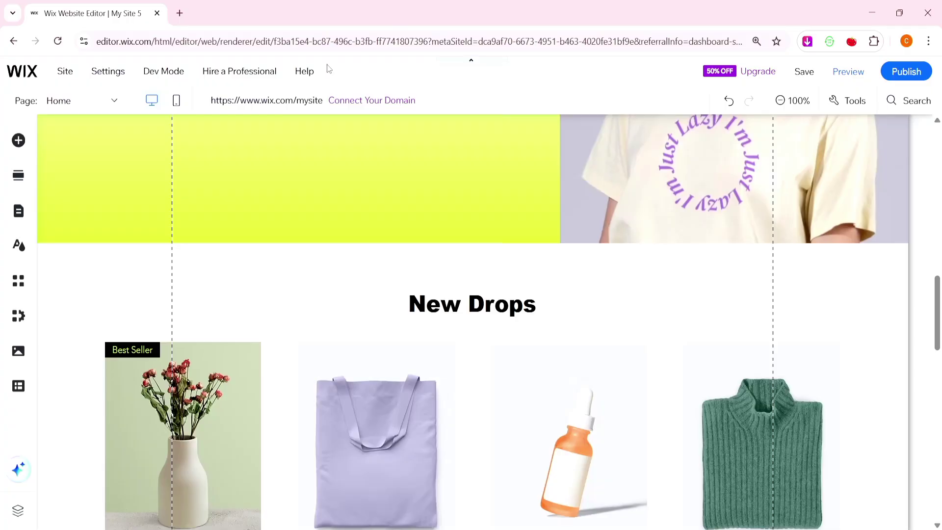
Load the Elfsight website in a new tab from the copied link and show the Widgets menu.
{"action": "left_click", "coordinate": [180, 13]}
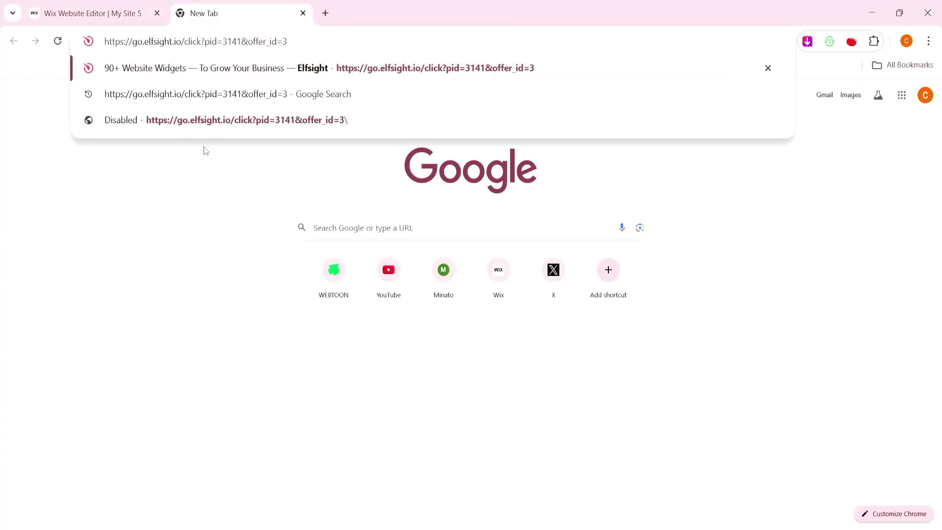
{"action": "key", "text": "Return"}
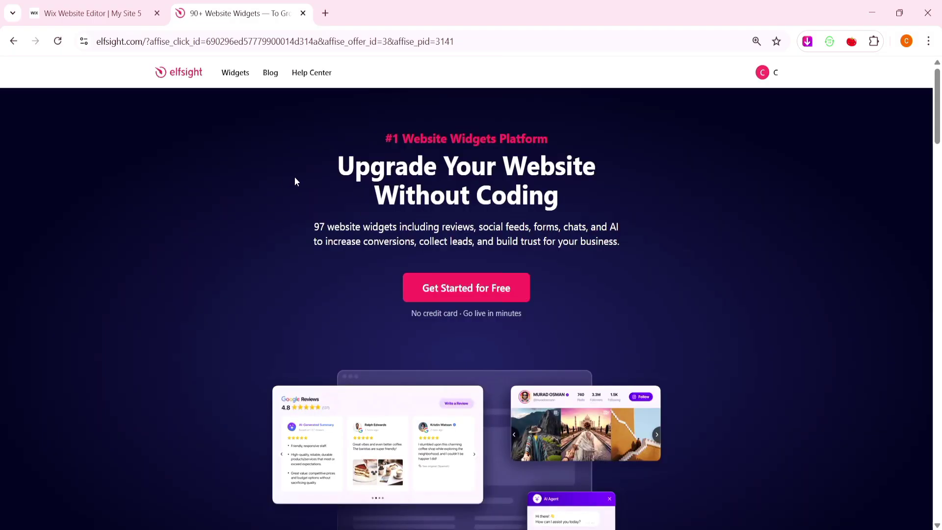
{"action": "mouse_move", "coordinate": [227, 75]}
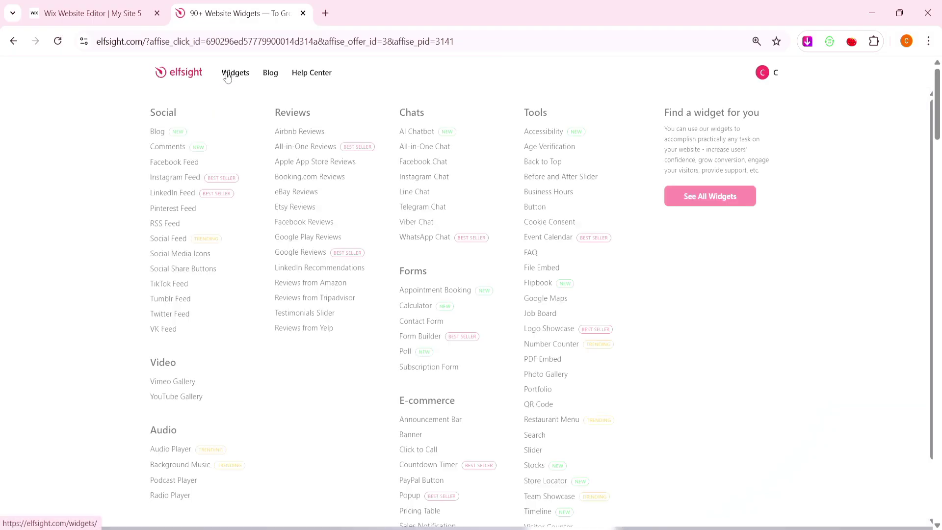
Go to the Appointment Booking widget page and start creating a free widget.
{"action": "left_click", "coordinate": [460, 298]}
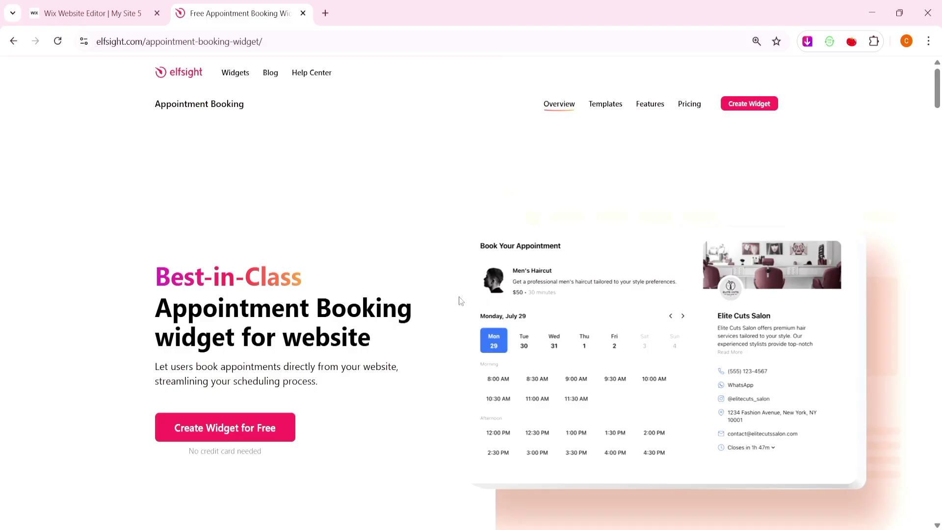
{"action": "left_click", "coordinate": [273, 427]}
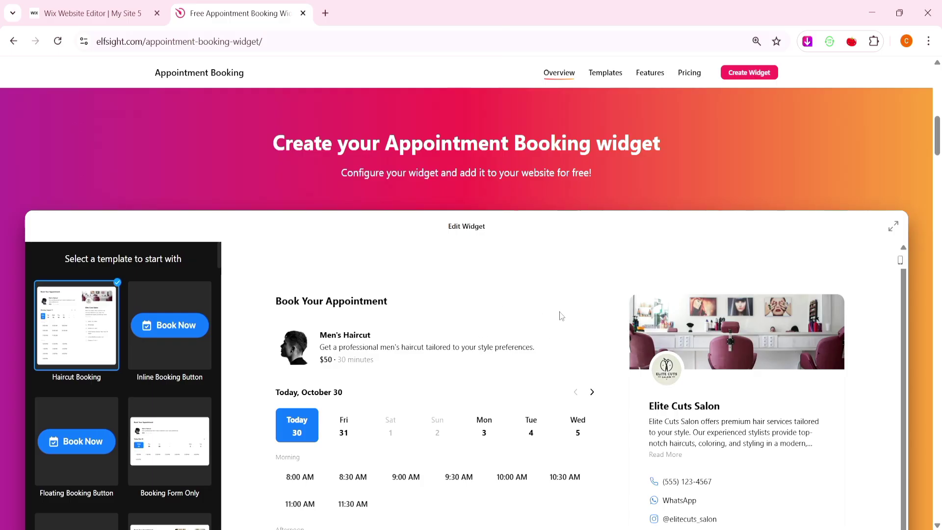
Maximize the editor, compare Booking Form Only and Call Booking, and continue with Yoga Booking.
{"action": "left_click", "coordinate": [894, 225]}
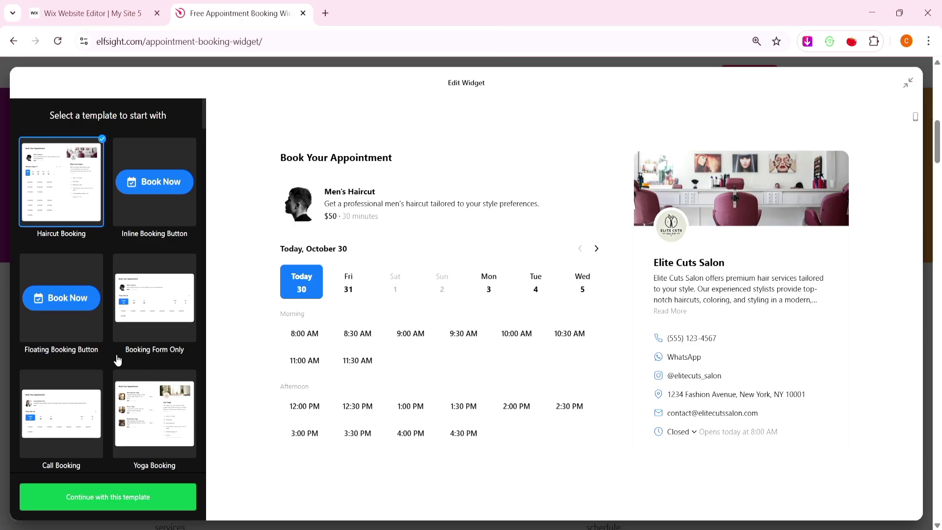
{"action": "scroll", "coordinate": [117, 354], "scroll_direction": "down", "scroll_amount": 6}
{"action": "scroll", "coordinate": [118, 355], "scroll_direction": "down", "scroll_amount": 15}
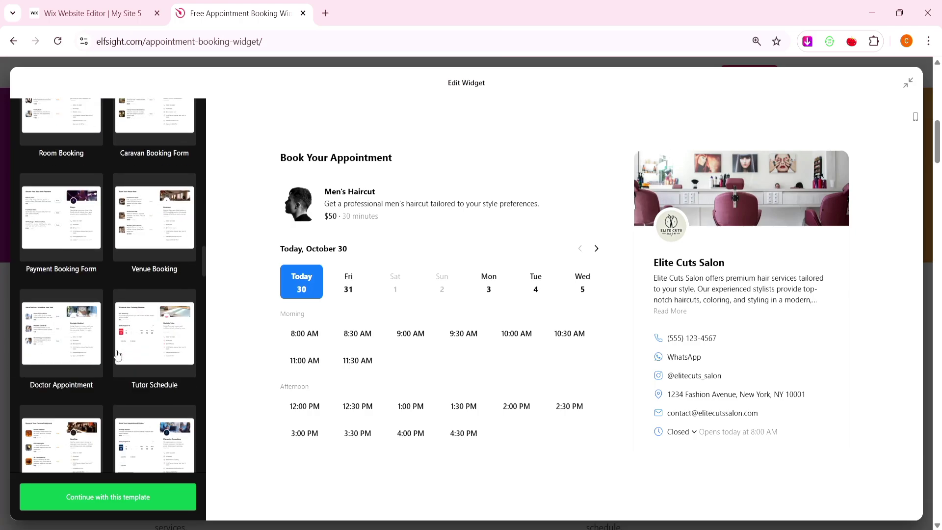
{"action": "scroll", "coordinate": [117, 355], "scroll_direction": "up", "scroll_amount": 18}
{"action": "scroll", "coordinate": [118, 354], "scroll_direction": "up", "scroll_amount": 8}
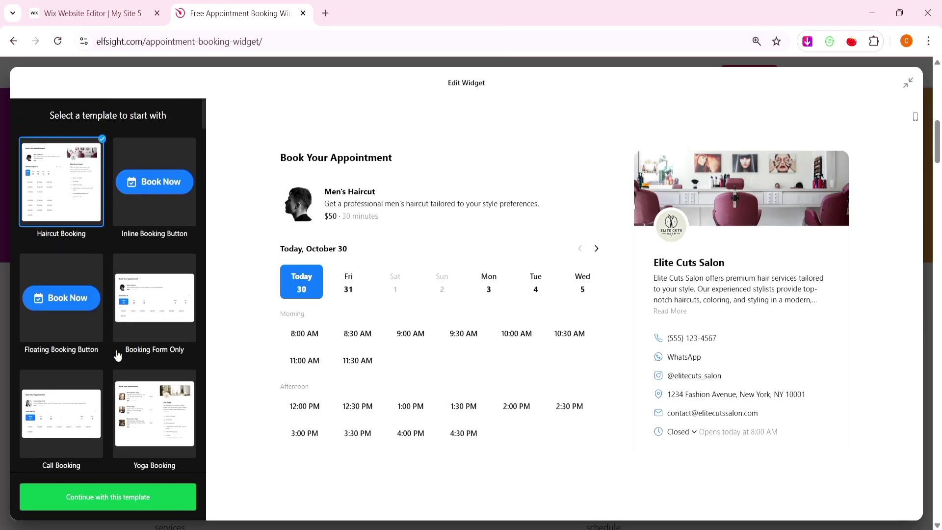
{"action": "left_click", "coordinate": [128, 316]}
{"action": "left_click", "coordinate": [75, 406]}
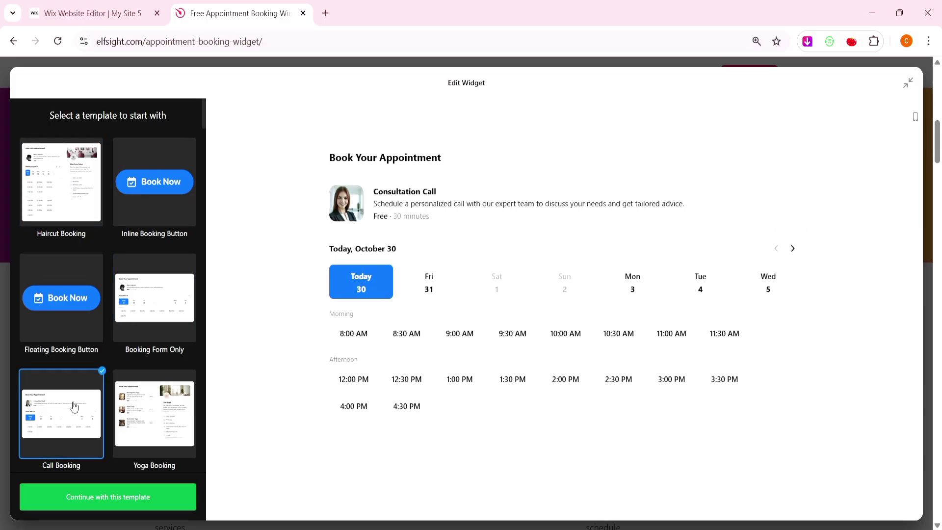
{"action": "left_click", "coordinate": [132, 406]}
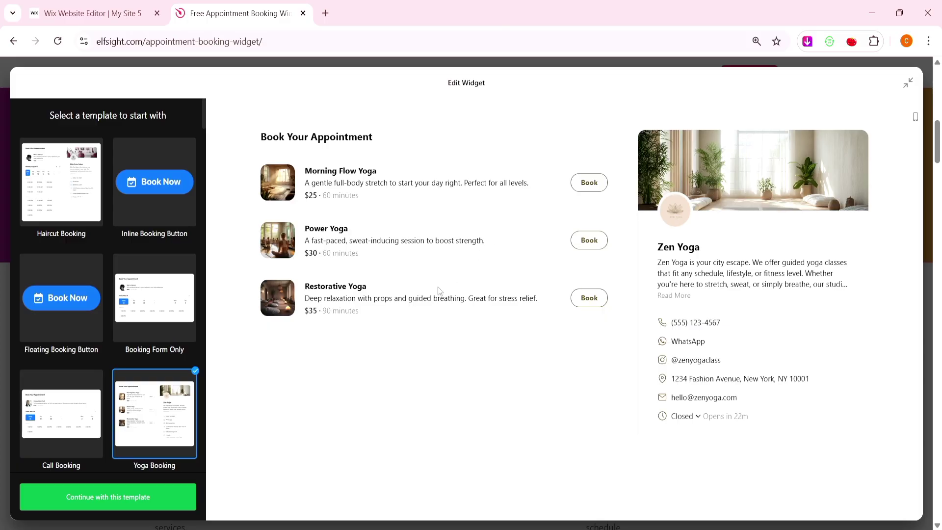
{"action": "left_click", "coordinate": [126, 499]}
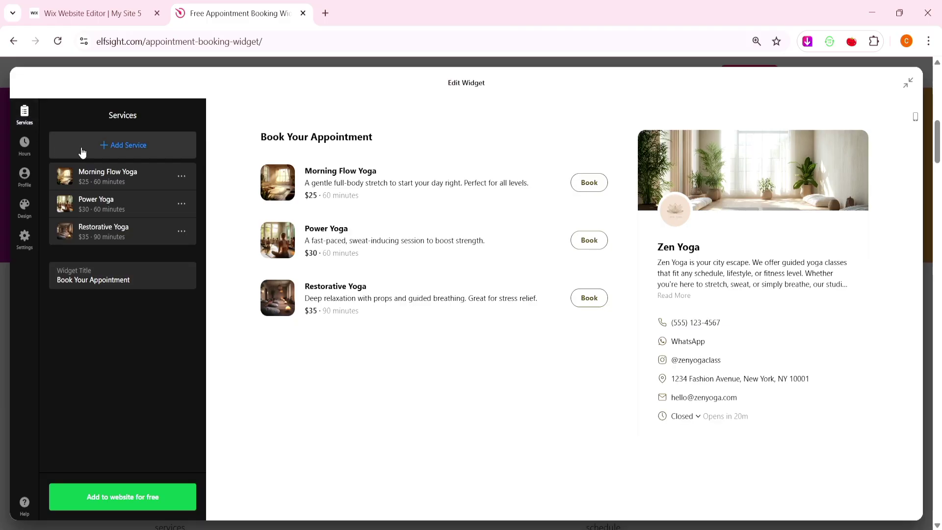
Add a trial service named 'w', briefly trying its picture upload option.
{"action": "left_click", "coordinate": [127, 144]}
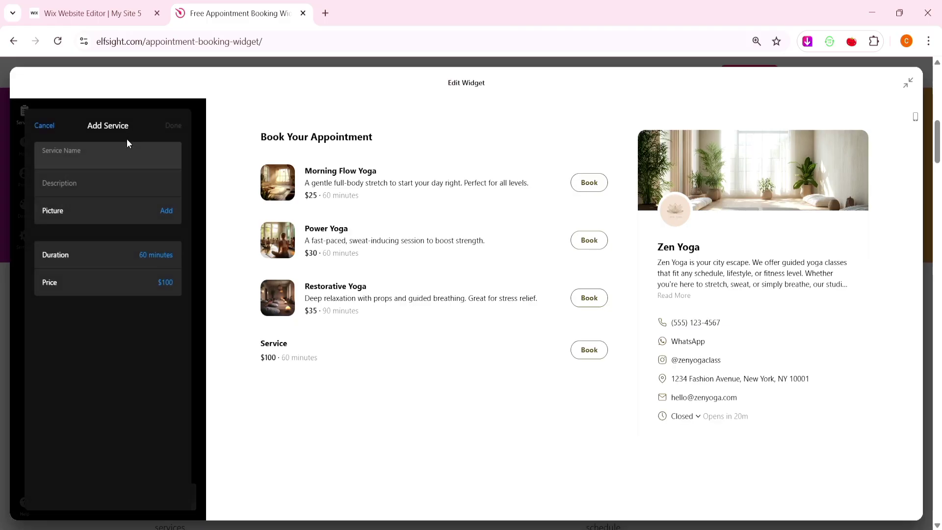
{"action": "left_click", "coordinate": [117, 161]}
{"action": "left_click", "coordinate": [167, 210]}
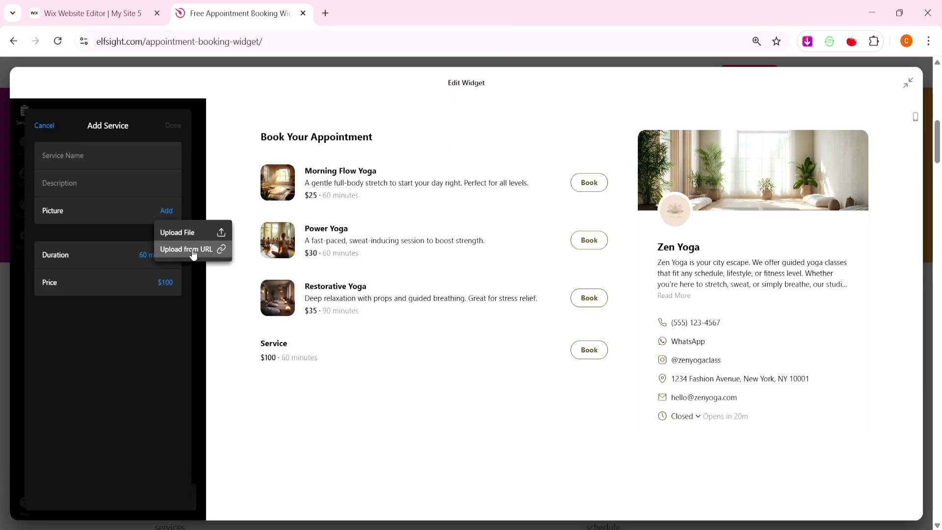
{"action": "left_click", "coordinate": [136, 191]}
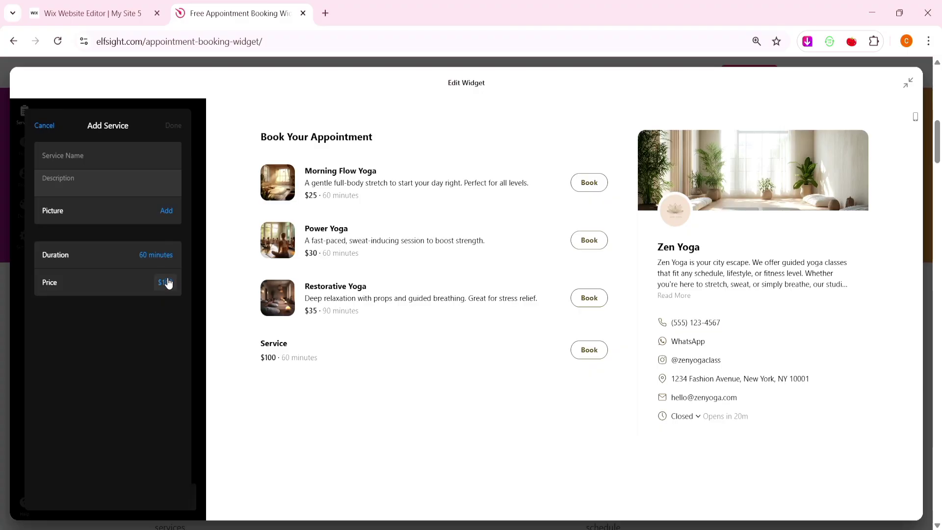
{"action": "left_click", "coordinate": [102, 156]}
{"action": "type", "text": "w"}
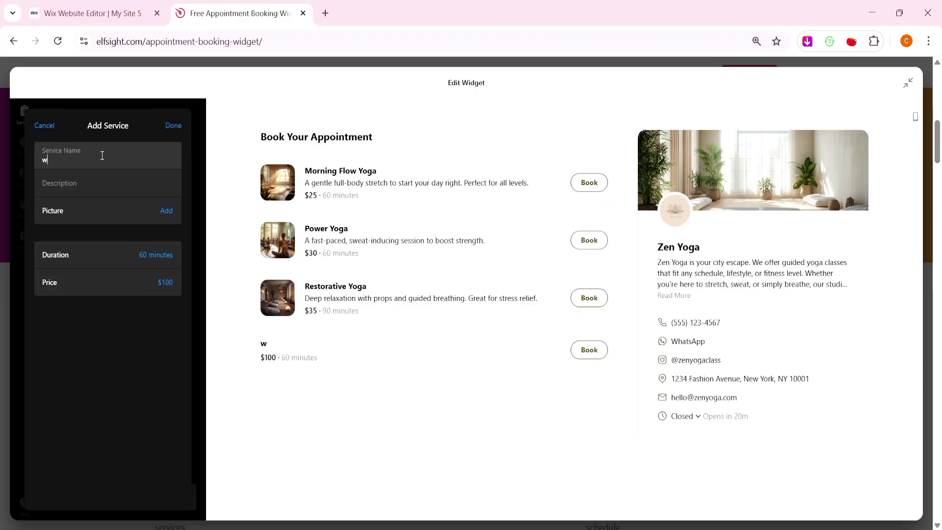
{"action": "left_click", "coordinate": [180, 125]}
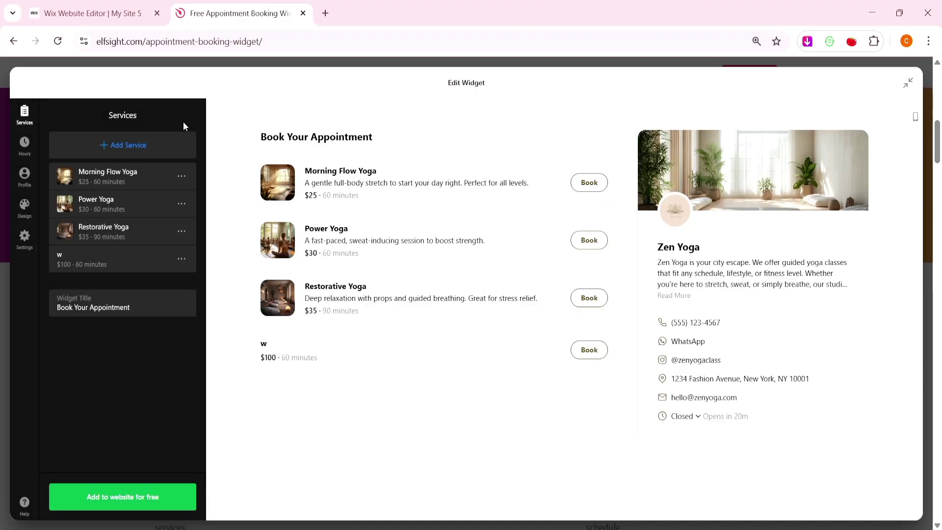
Delete the 'w' service, keeping the three yoga services, and open Available Hours.
{"action": "left_click", "coordinate": [182, 258]}
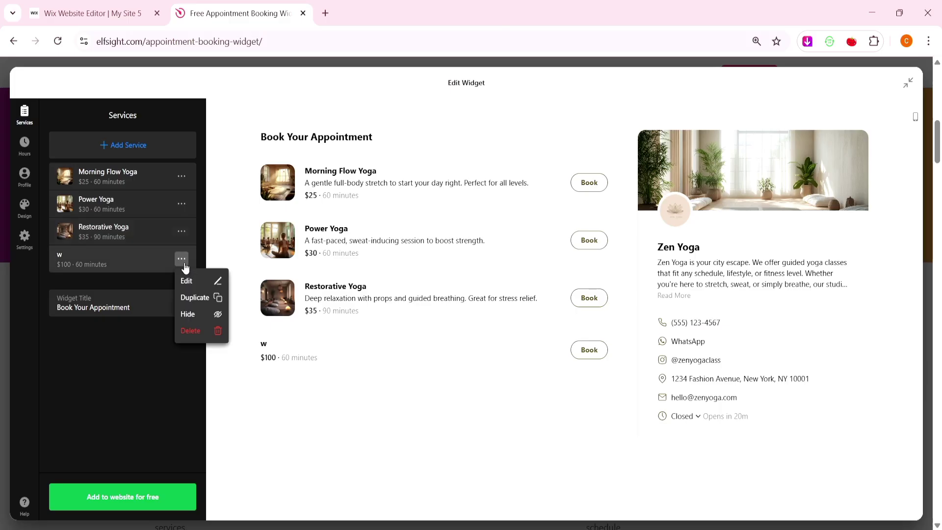
{"action": "left_click", "coordinate": [196, 328]}
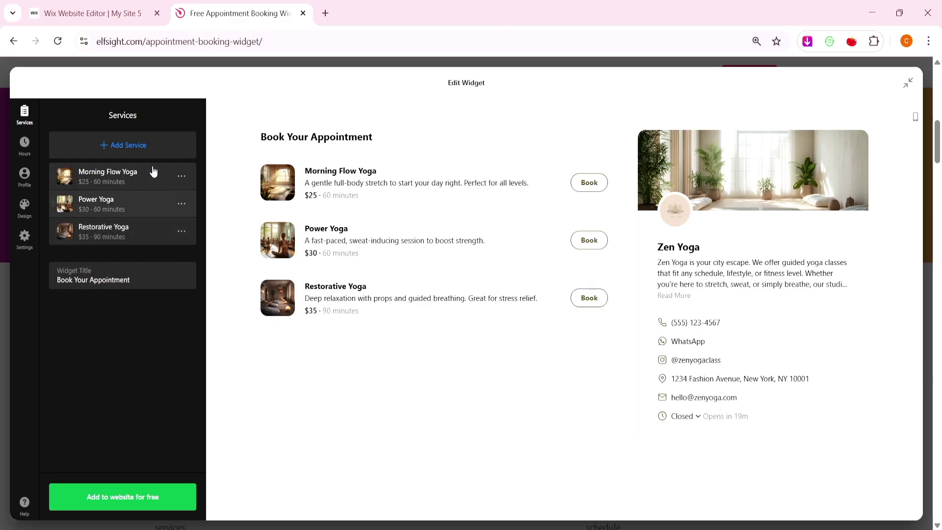
{"action": "mouse_move", "coordinate": [152, 172]}
{"action": "left_mouse_down"}
{"action": "mouse_move", "coordinate": [151, 214]}
{"action": "mouse_move", "coordinate": [147, 182]}
{"action": "mouse_move", "coordinate": [143, 219]}
{"action": "mouse_move", "coordinate": [146, 172]}
{"action": "left_mouse_up"}
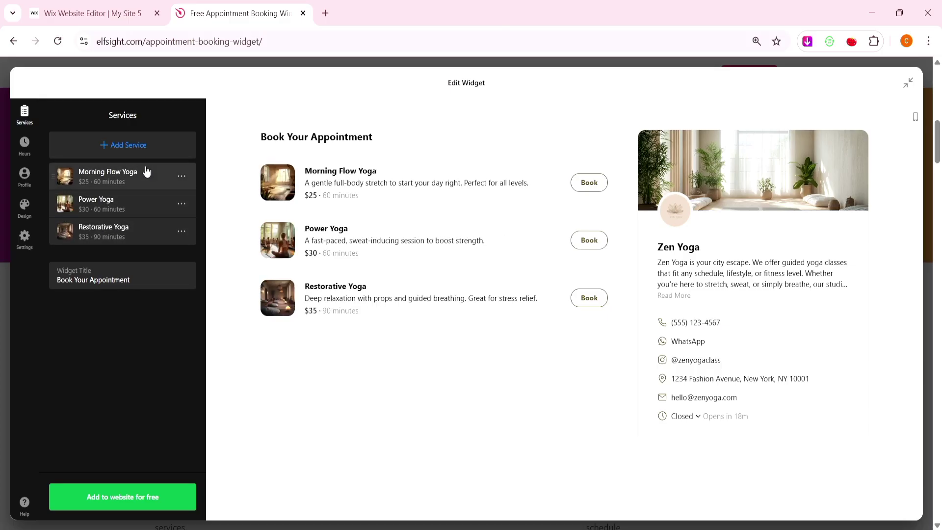
{"action": "left_click", "coordinate": [153, 278]}
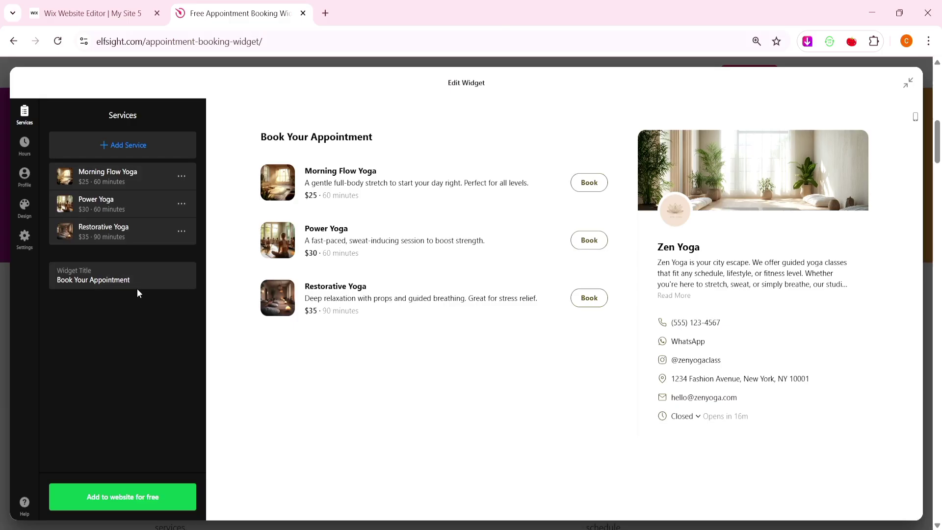
{"action": "left_click", "coordinate": [21, 150]}
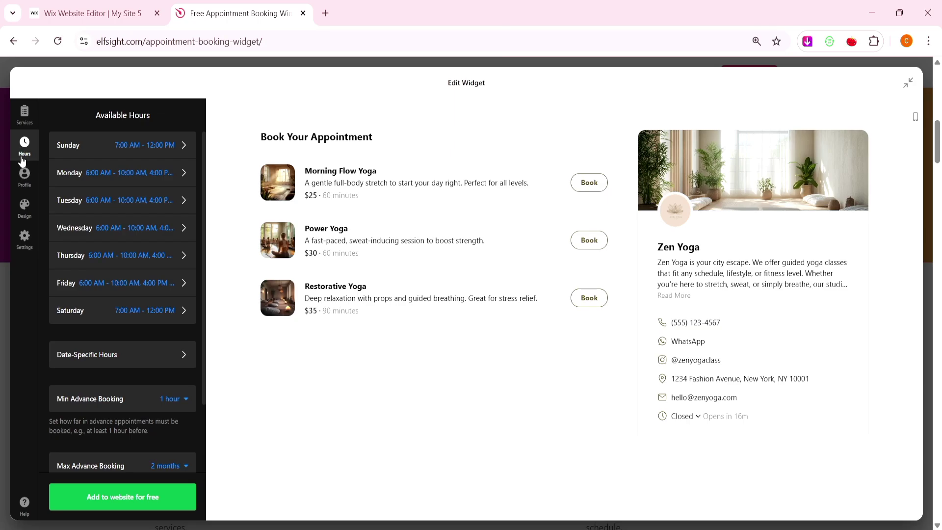
Toggle Monday's availability in the weekly hours and look at the date-specific hours settings.
{"action": "left_click", "coordinate": [116, 178]}
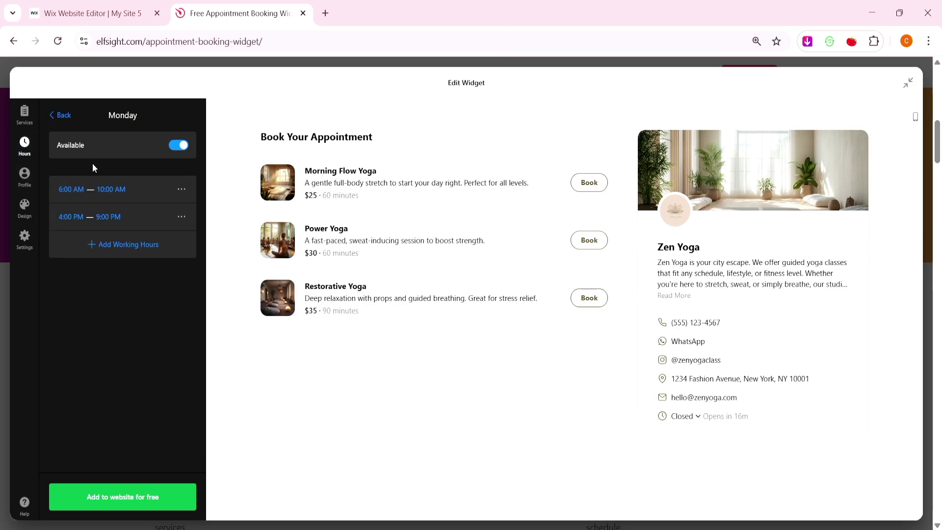
{"action": "left_click", "coordinate": [170, 147]}
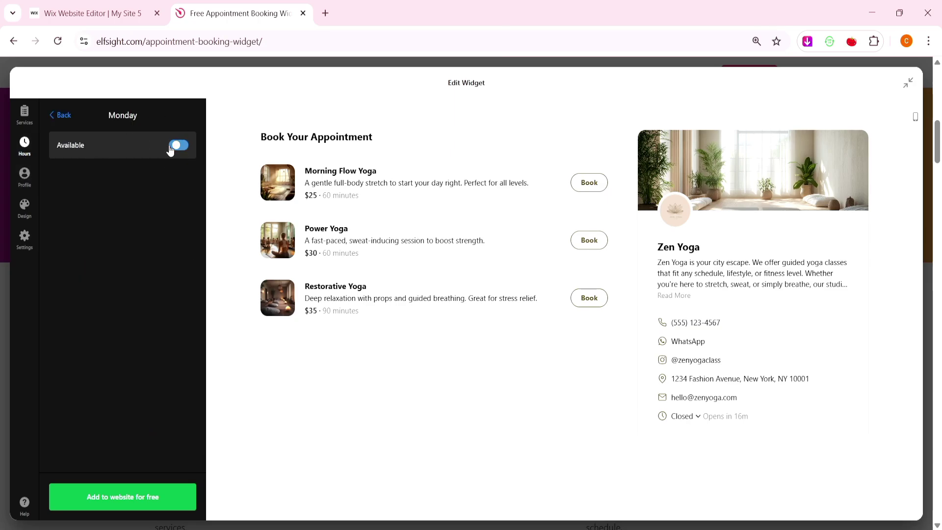
{"action": "left_click", "coordinate": [170, 147]}
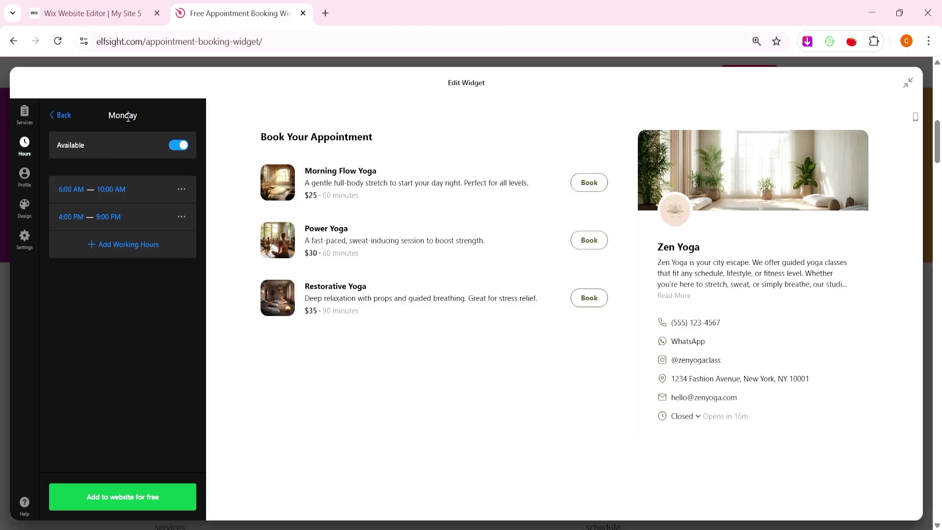
{"action": "left_click", "coordinate": [180, 148]}
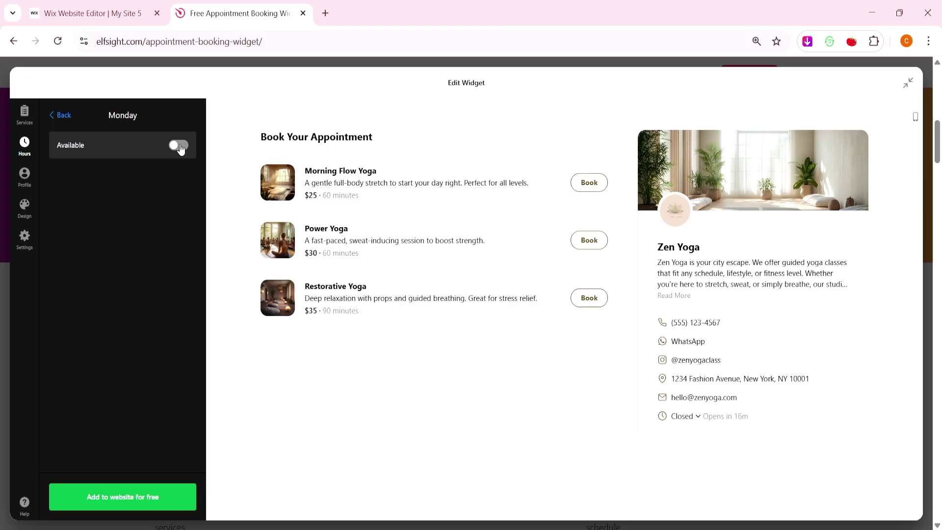
{"action": "left_click", "coordinate": [63, 116]}
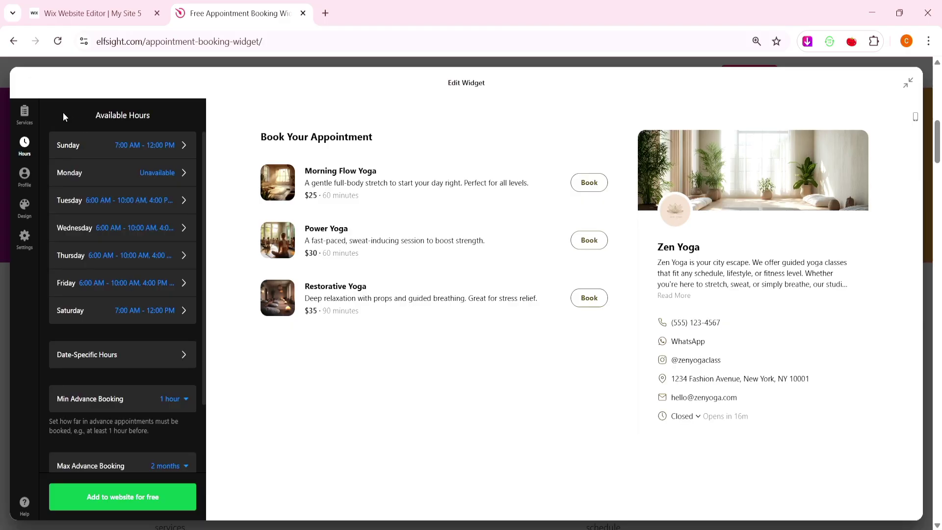
{"action": "left_click", "coordinate": [127, 354]}
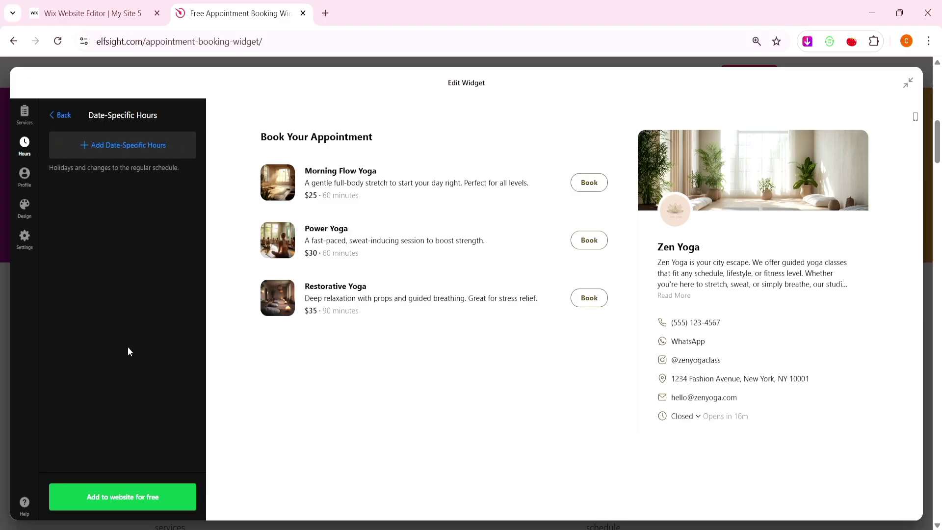
{"action": "left_click", "coordinate": [62, 117]}
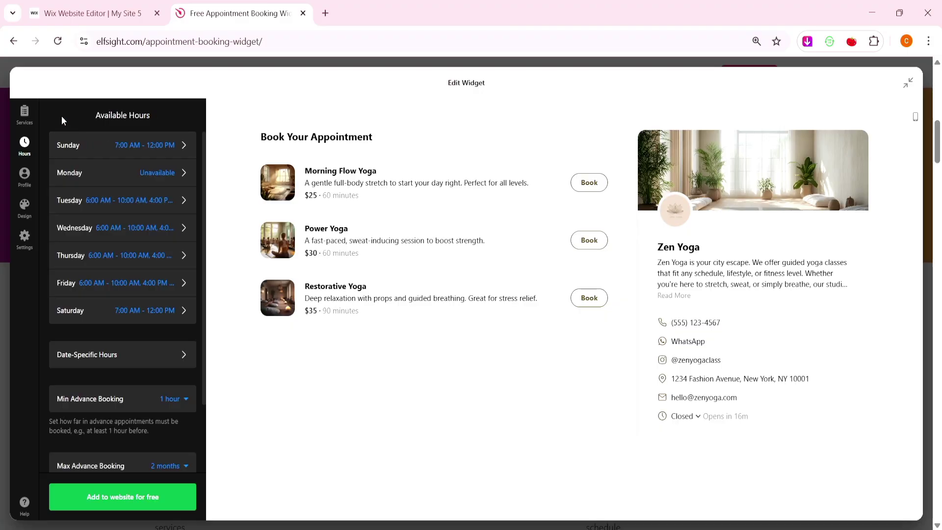
Set the widget's time zone to (GMT+01:00) Europe.
{"action": "scroll", "coordinate": [98, 362], "scroll_direction": "down", "scroll_amount": 2}
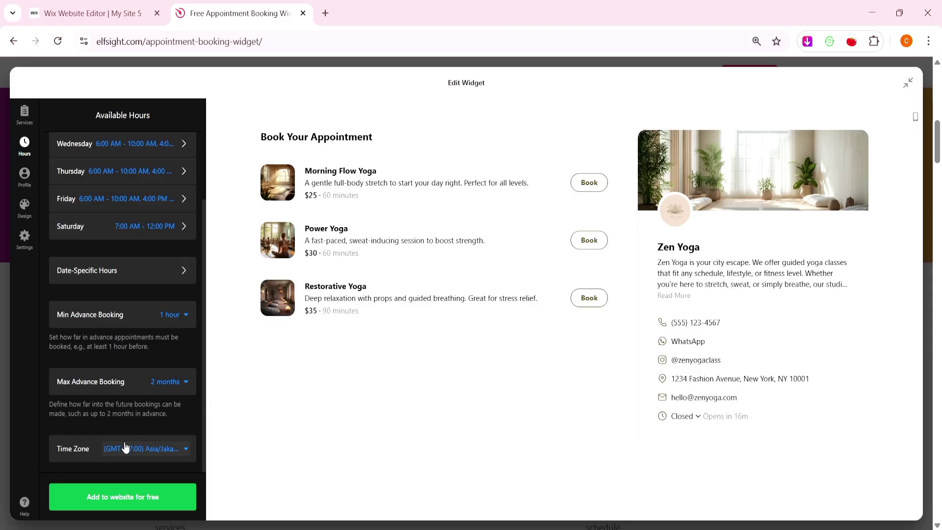
{"action": "left_click", "coordinate": [171, 448]}
{"action": "left_click", "coordinate": [130, 336]}
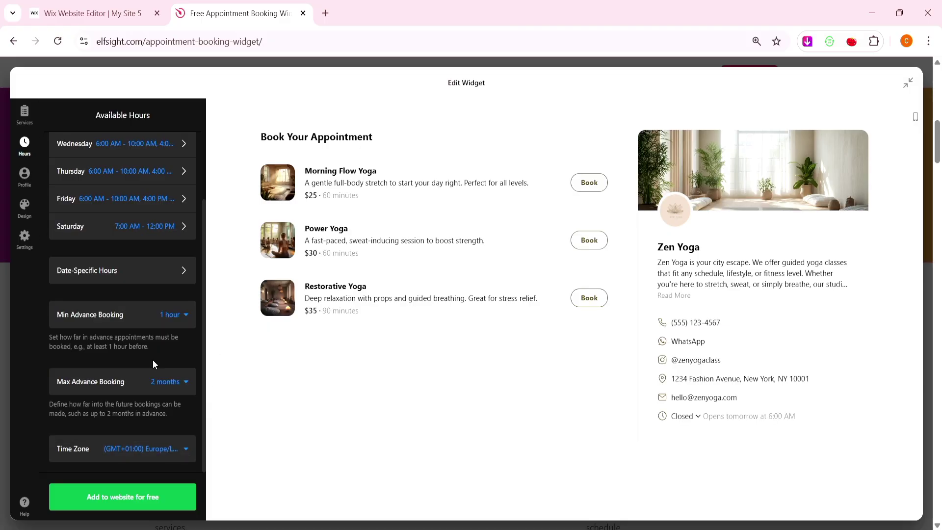
Review the Zen Yoga business profile, toggling it off and on and checking the cover image.
{"action": "left_click", "coordinate": [23, 176]}
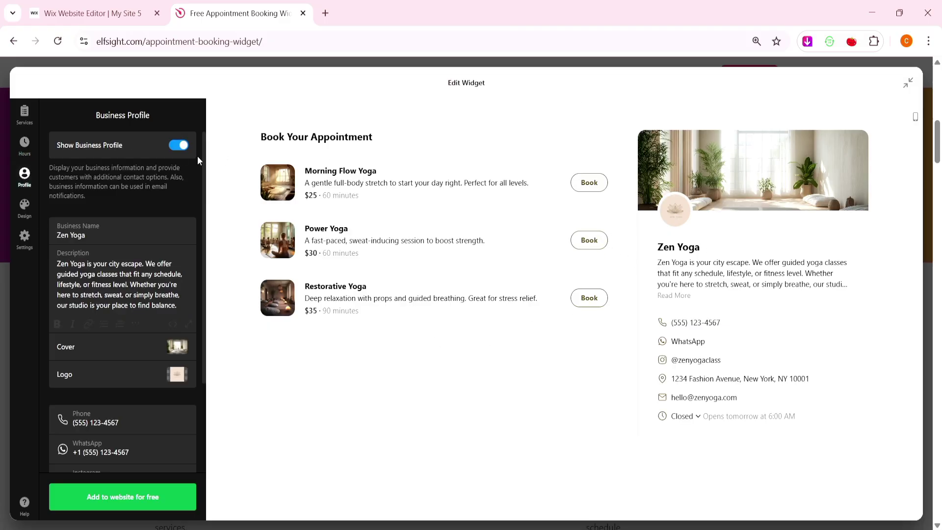
{"action": "left_click", "coordinate": [178, 147]}
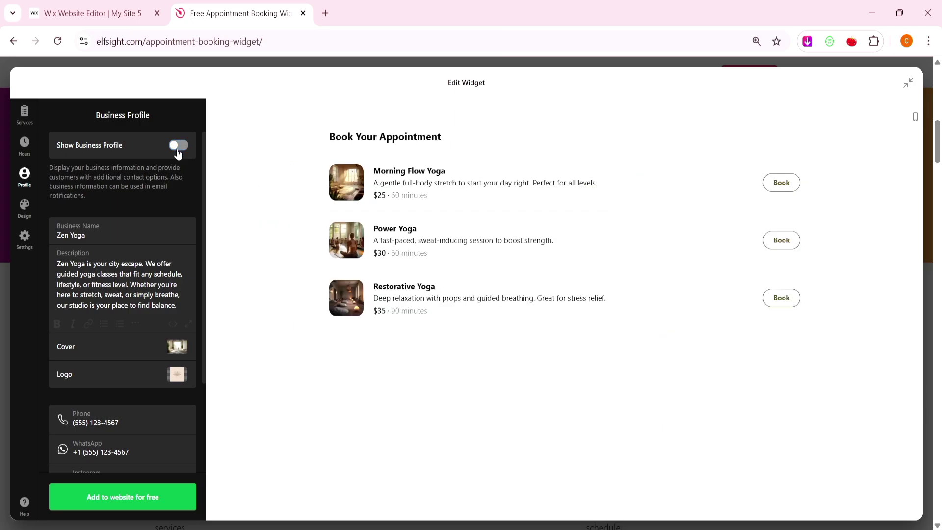
{"action": "left_click", "coordinate": [178, 149]}
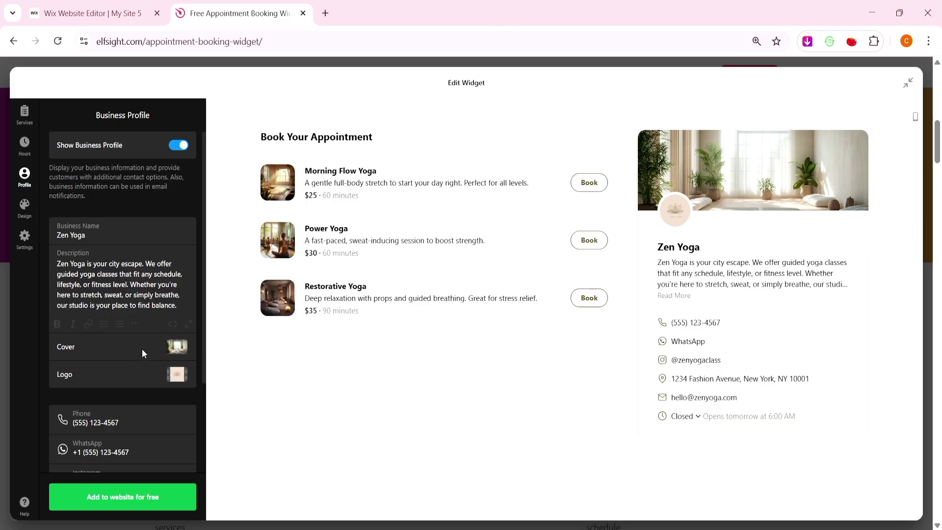
{"action": "left_click", "coordinate": [176, 347]}
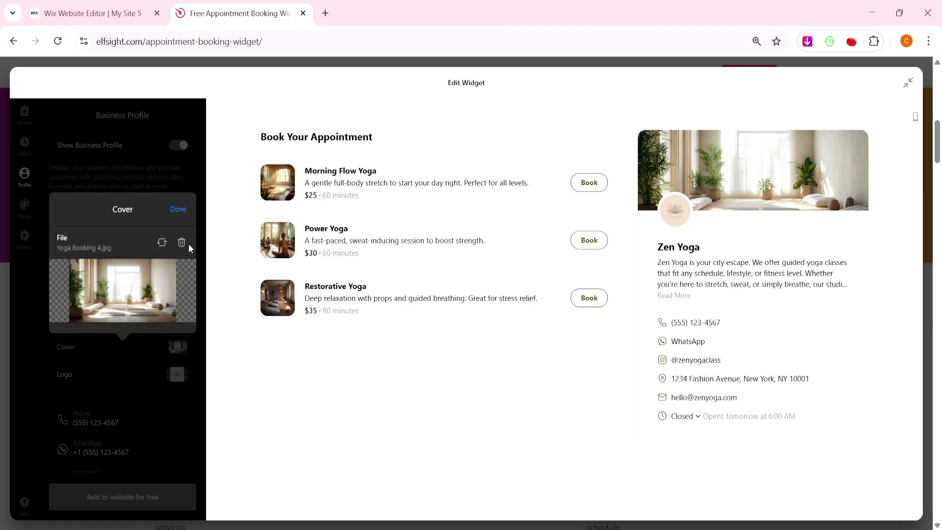
{"action": "left_click", "coordinate": [189, 206]}
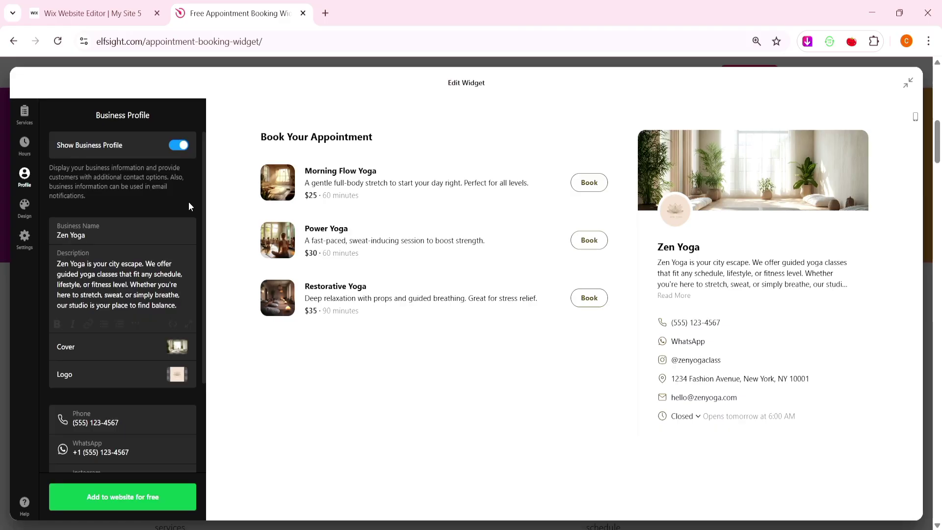
{"action": "scroll", "coordinate": [191, 206], "scroll_direction": "down", "scroll_amount": 2}
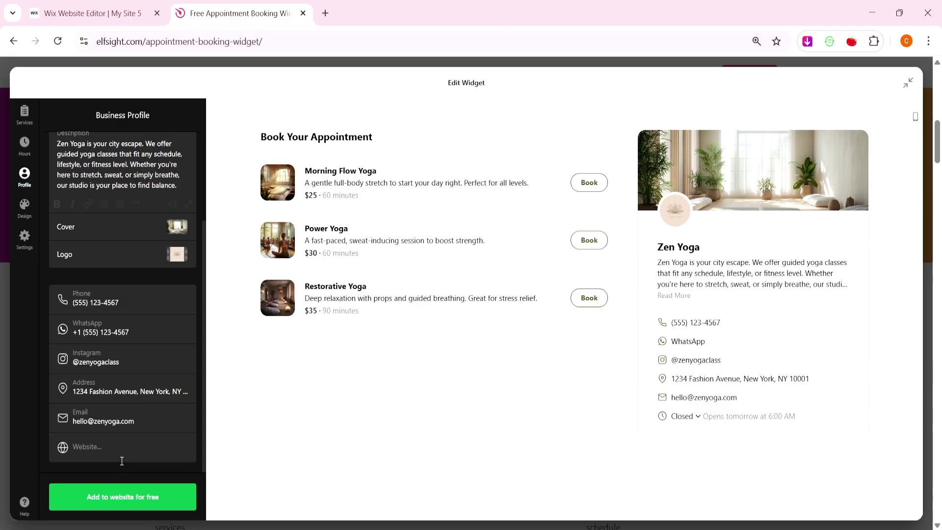
{"action": "left_click", "coordinate": [24, 207]}
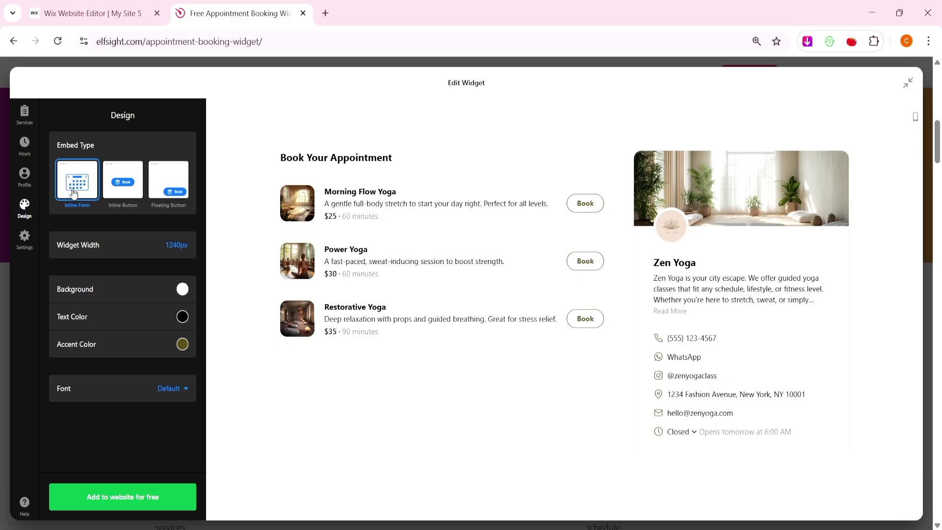
Try the Inline Button and Floating Button embed styles, then return to Inline Form.
{"action": "left_click", "coordinate": [107, 192]}
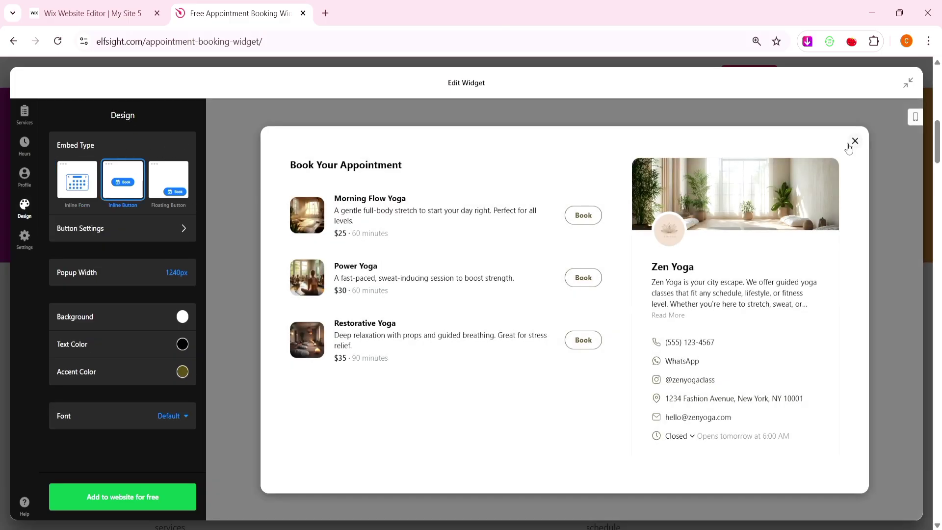
{"action": "left_click", "coordinate": [854, 142]}
{"action": "left_click", "coordinate": [582, 311]}
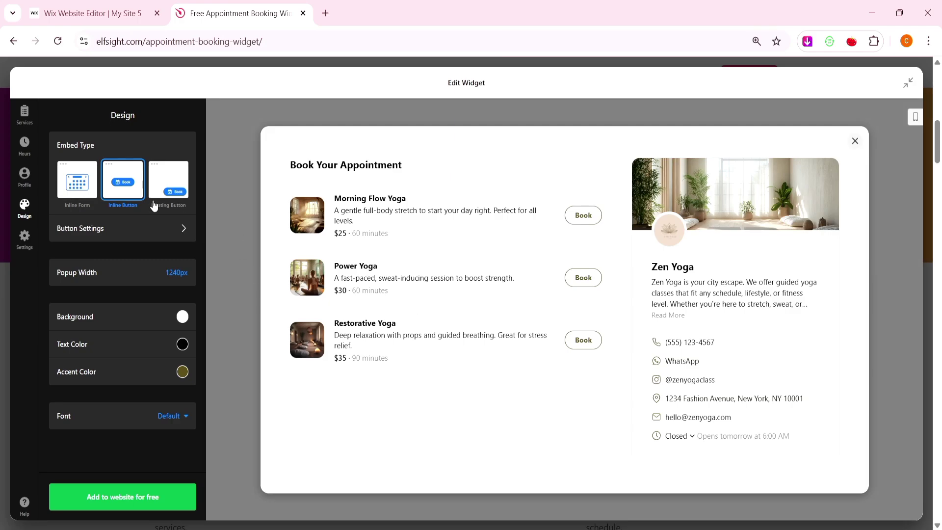
{"action": "left_click", "coordinate": [159, 194]}
{"action": "left_click", "coordinate": [856, 141]}
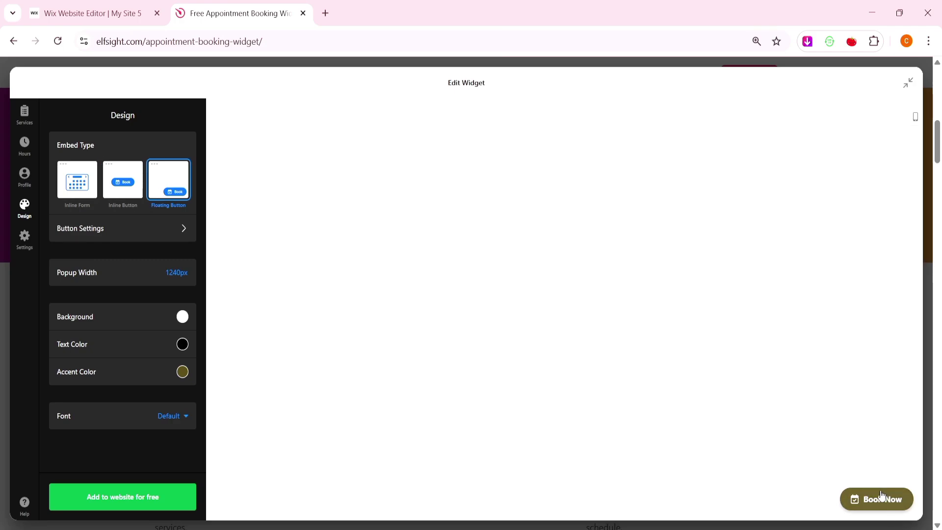
{"action": "left_click", "coordinate": [65, 188]}
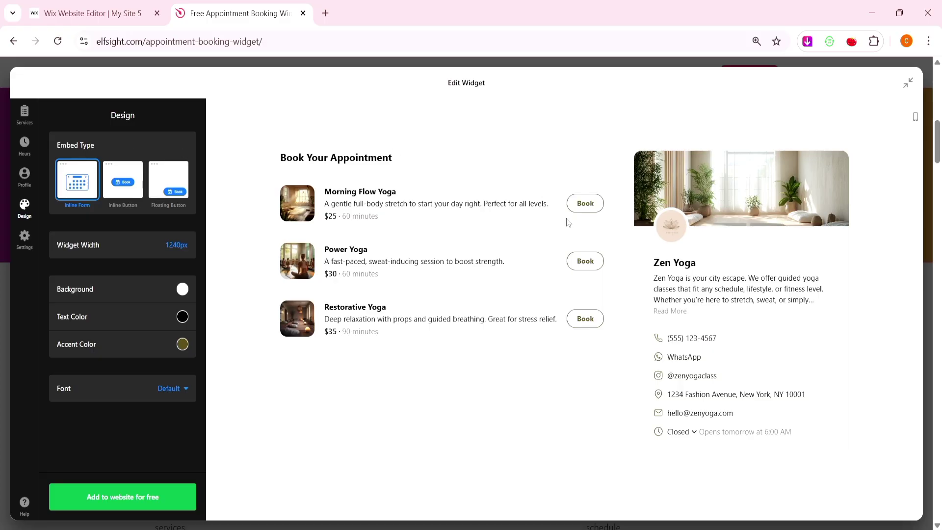
Check the 1240px widget width and font options without changing them.
{"action": "left_click", "coordinate": [178, 245]}
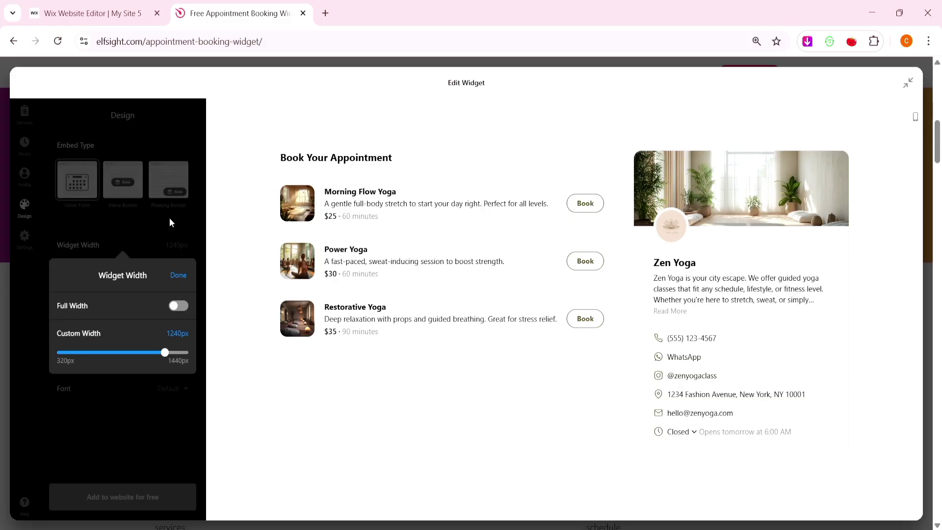
{"action": "left_click", "coordinate": [178, 275]}
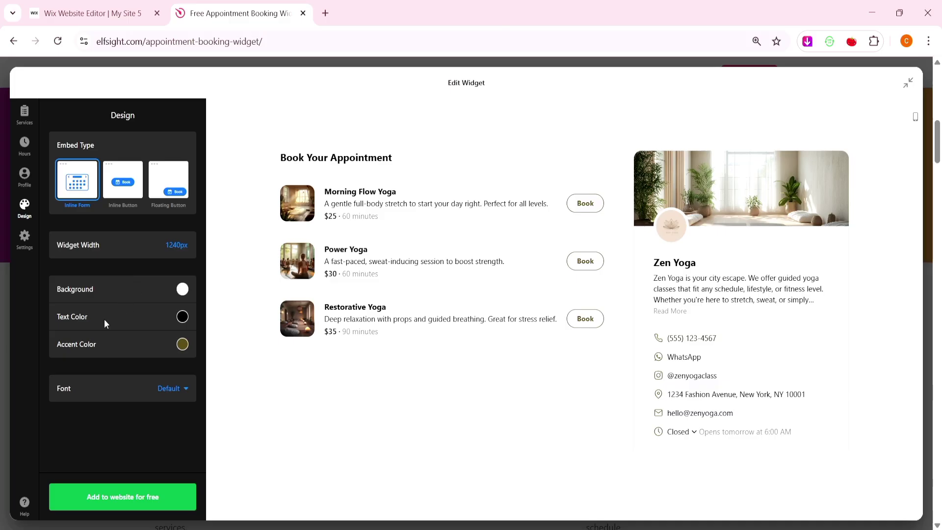
{"action": "left_click", "coordinate": [170, 389]}
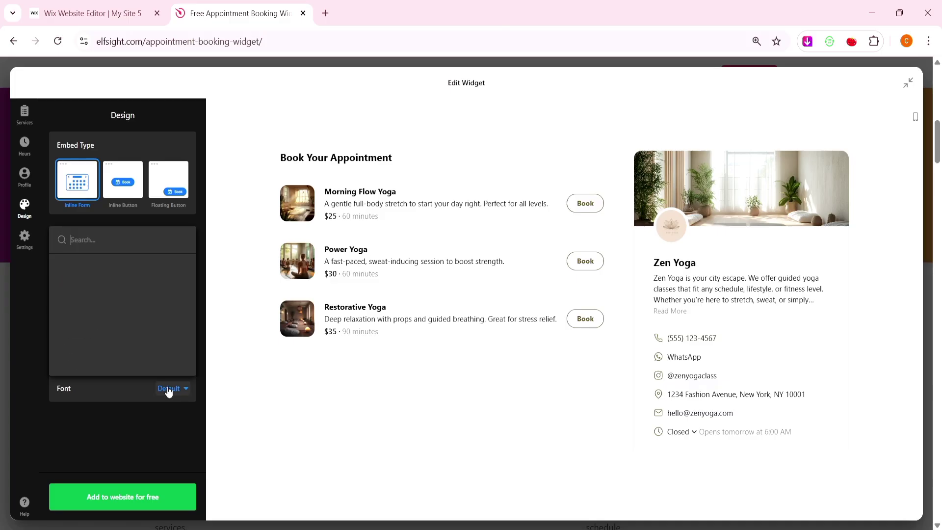
{"action": "left_click", "coordinate": [176, 226]}
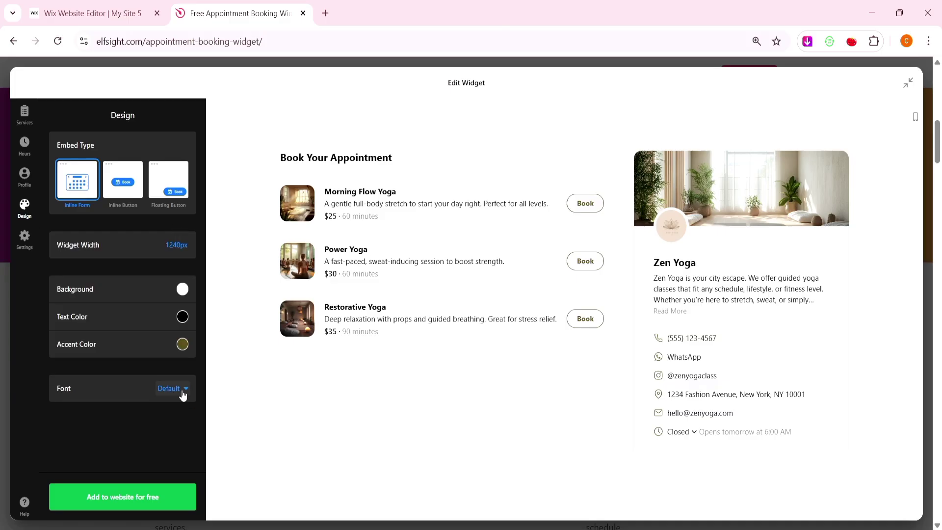
{"action": "left_click", "coordinate": [24, 238]}
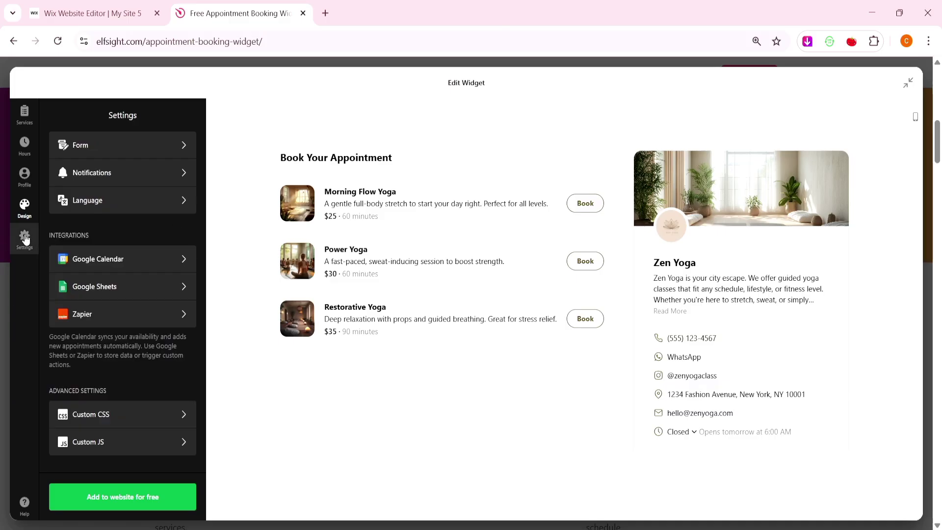
{"action": "left_click", "coordinate": [104, 146]}
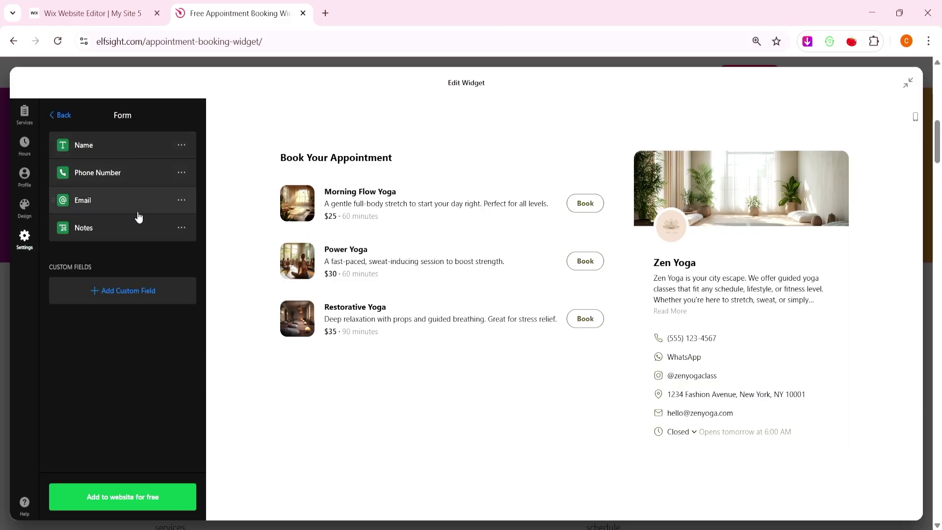
{"action": "left_click", "coordinate": [58, 114]}
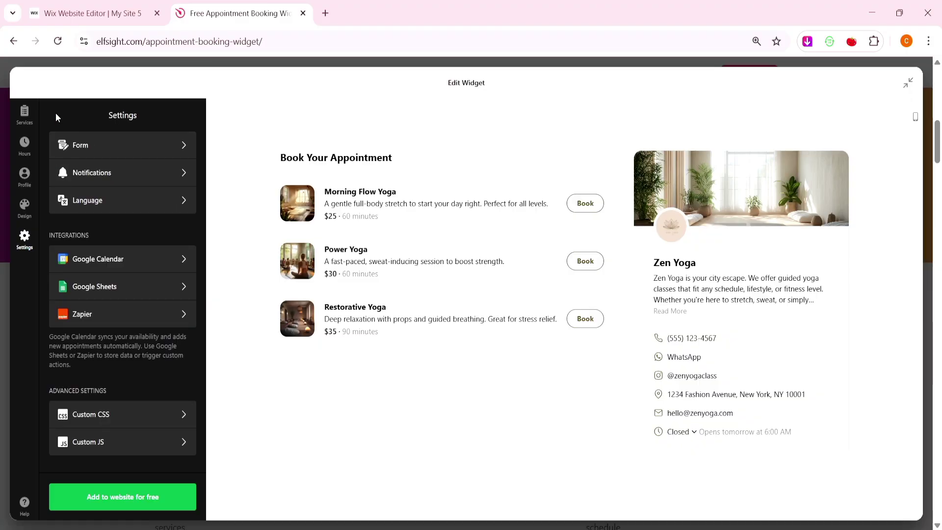
{"action": "left_click", "coordinate": [95, 169]}
{"action": "left_click", "coordinate": [105, 276]}
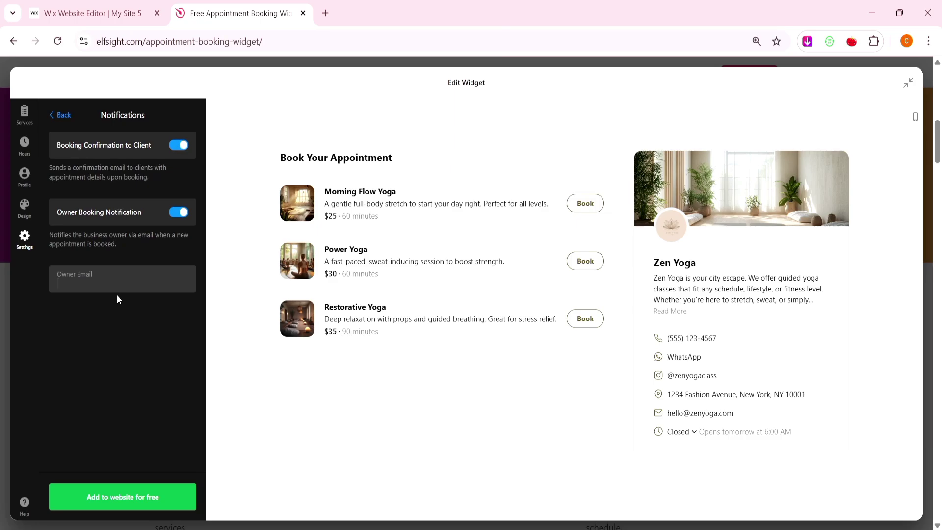
{"action": "left_click", "coordinate": [52, 114]}
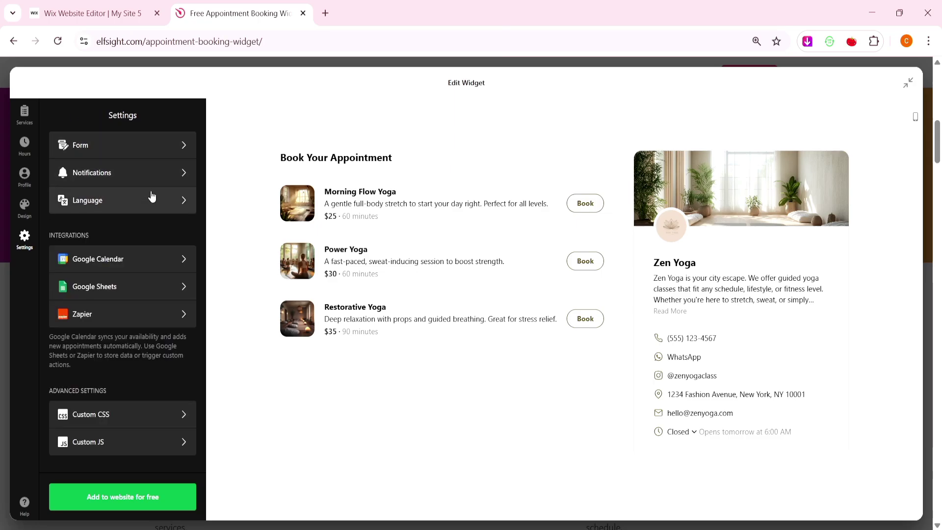
{"action": "left_click", "coordinate": [130, 200]}
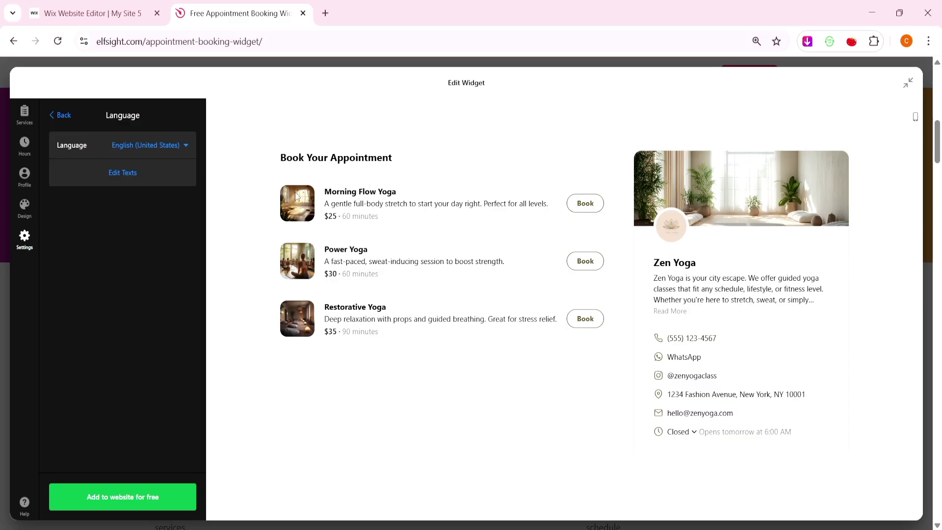
{"action": "left_click", "coordinate": [179, 145]}
{"action": "left_click", "coordinate": [179, 141]}
{"action": "left_click", "coordinate": [170, 162]}
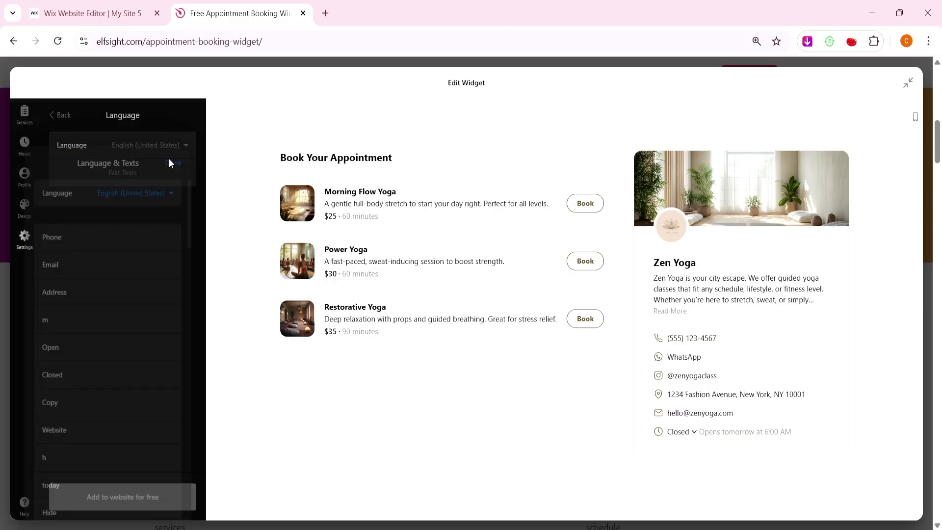
{"action": "left_click", "coordinate": [173, 129]}
{"action": "left_click", "coordinate": [71, 118]}
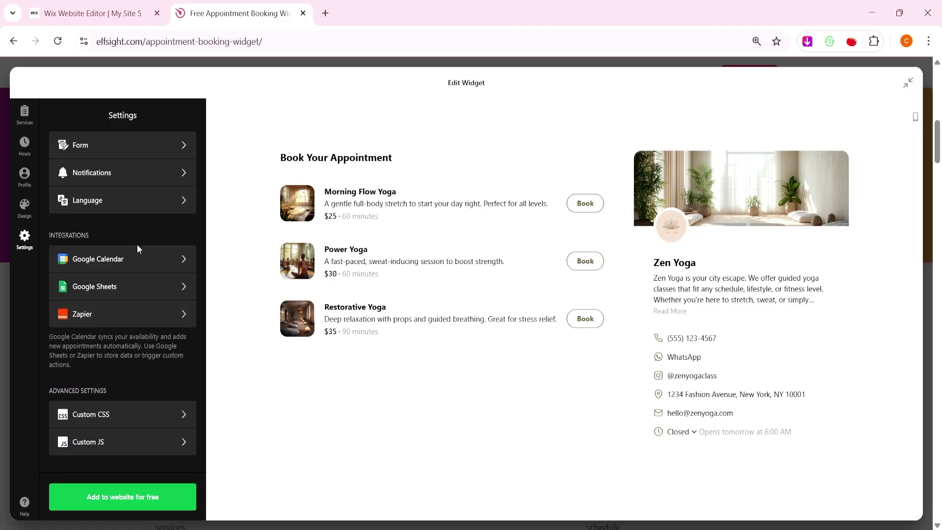
{"action": "left_click", "coordinate": [128, 258]}
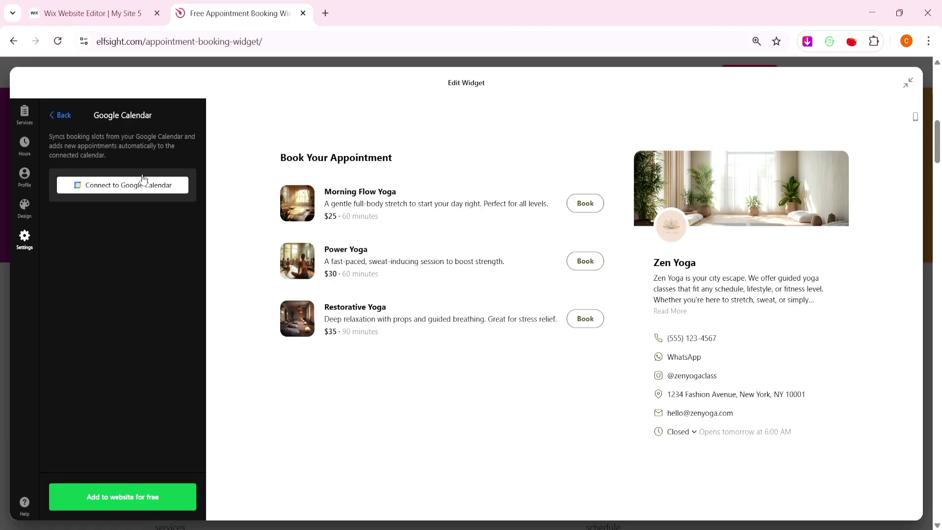
{"action": "left_click", "coordinate": [62, 118]}
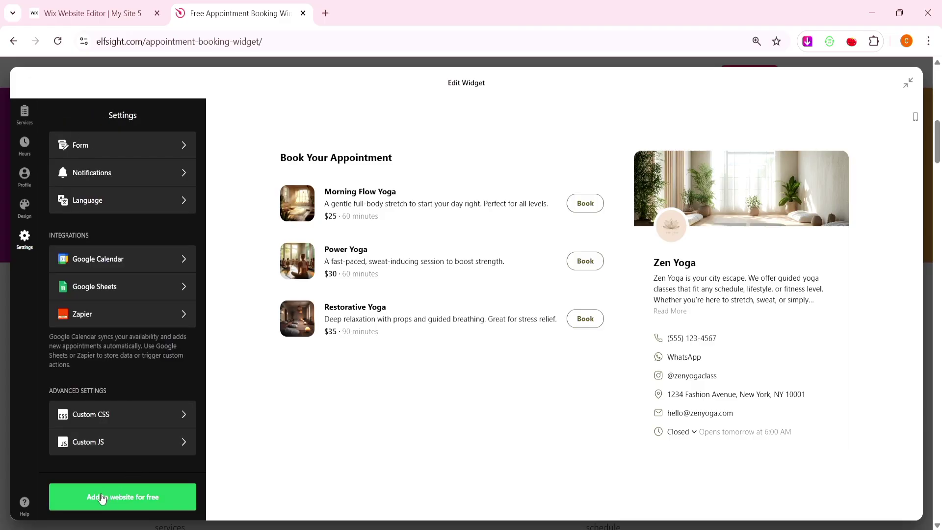
Save the widget, review its Hours and Profile in the dashboard editor, and publish the changes.
{"action": "left_click", "coordinate": [144, 497]}
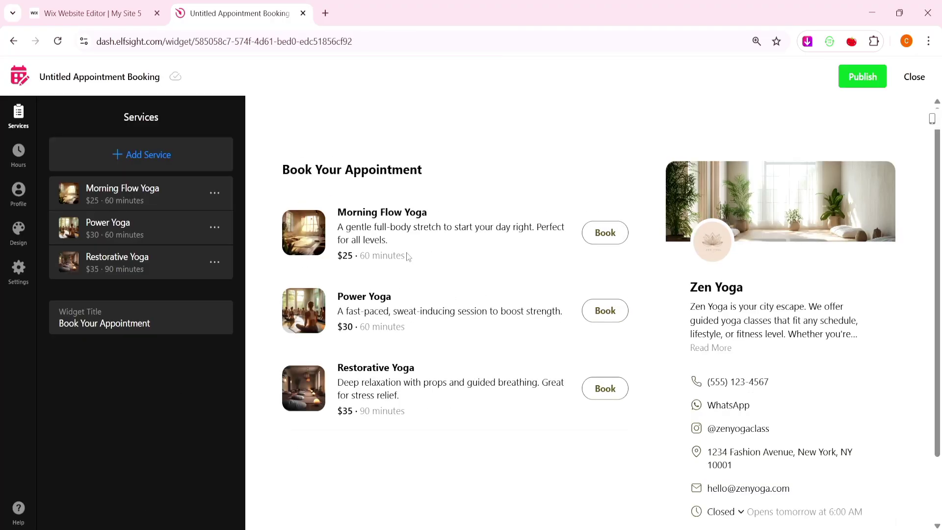
{"action": "left_click", "coordinate": [18, 153]}
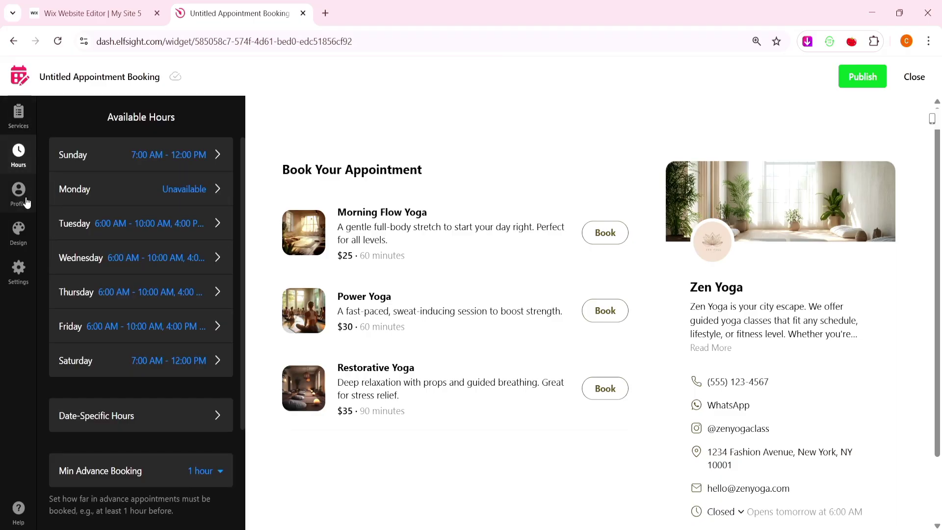
{"action": "left_click", "coordinate": [27, 203]}
{"action": "left_click", "coordinate": [20, 120]}
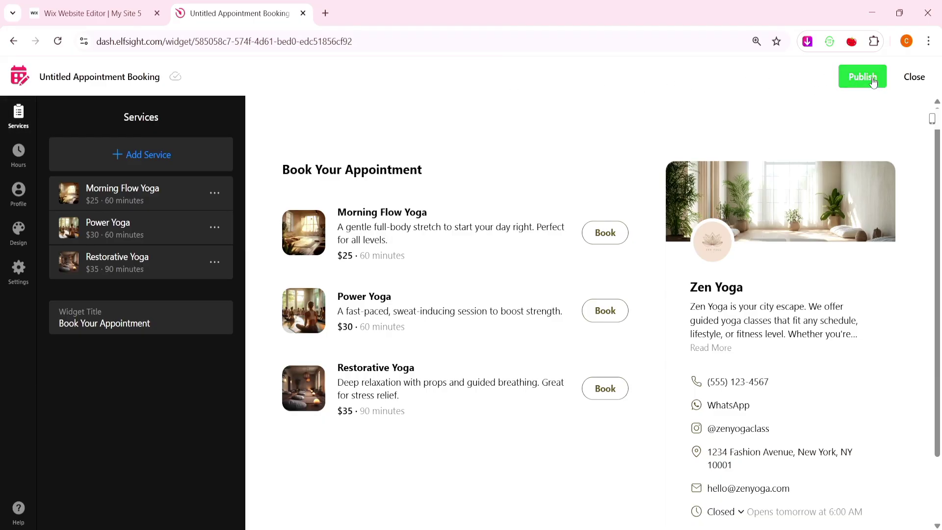
{"action": "left_click", "coordinate": [875, 81]}
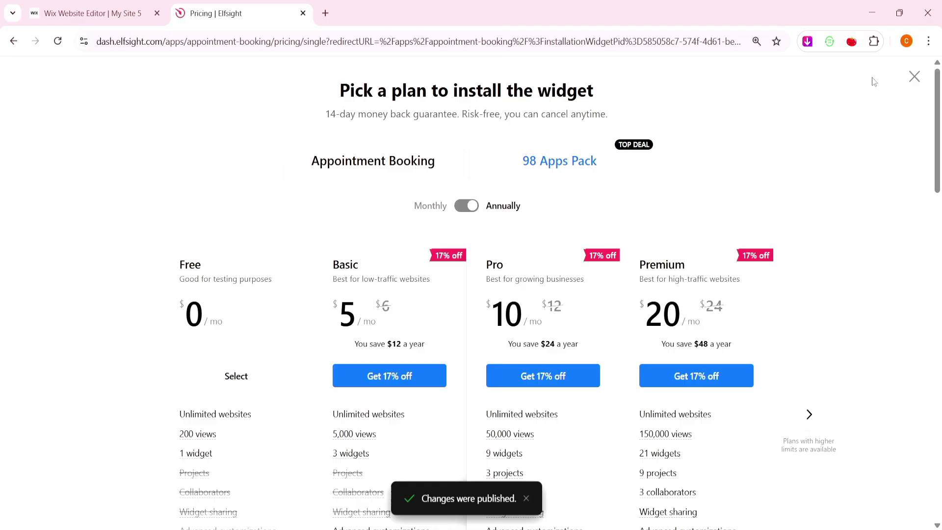
Select the Free plan, copy the widget's embed code, and return to the Wix editor tab.
{"action": "scroll", "coordinate": [724, 192], "scroll_direction": "down", "scroll_amount": 2}
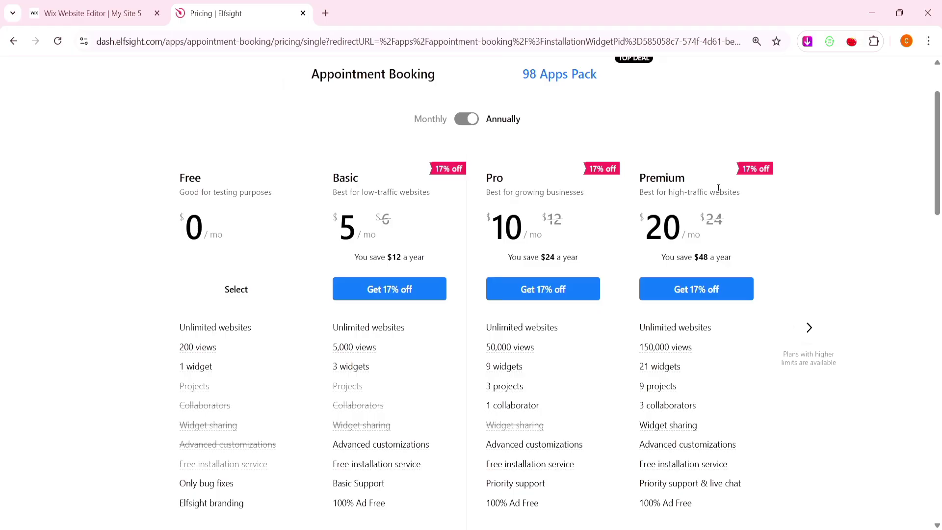
{"action": "left_click", "coordinate": [276, 293]}
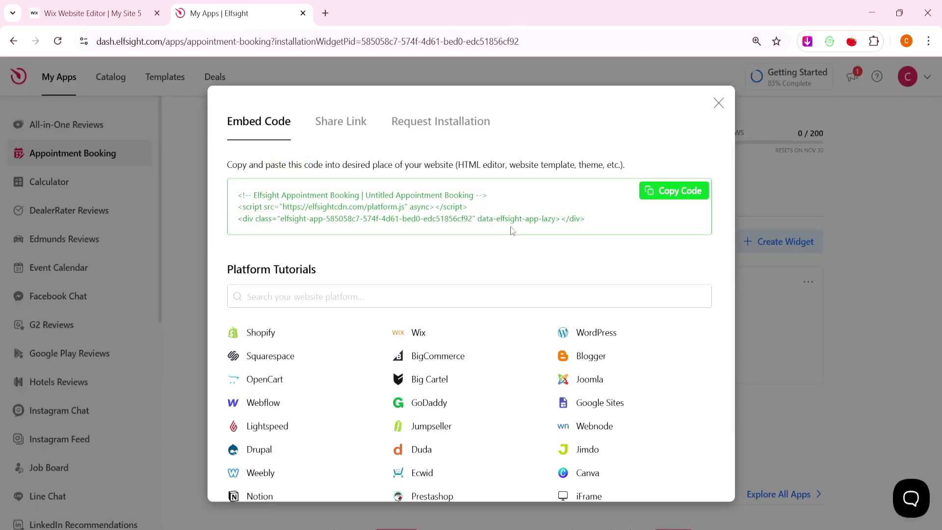
{"action": "left_click", "coordinate": [689, 192]}
{"action": "left_click", "coordinate": [84, 14]}
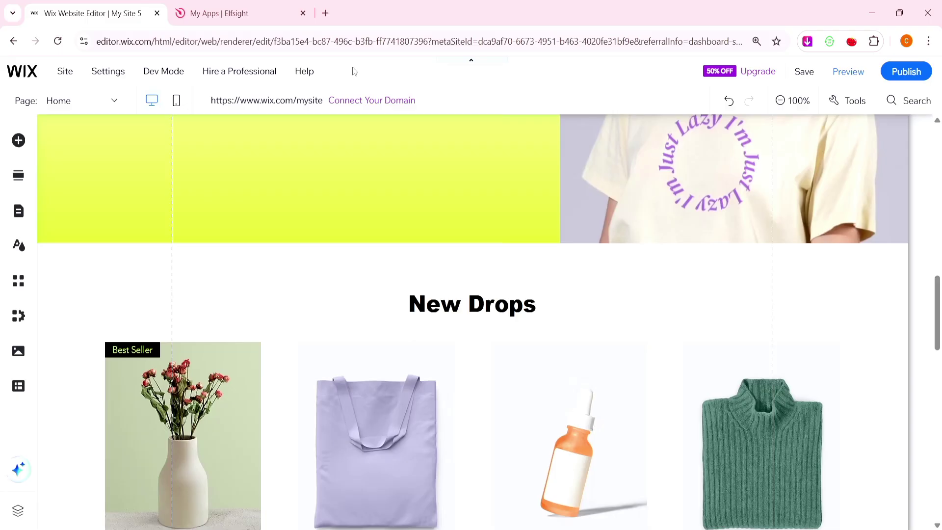
Add a section below the yellow banner holding an HTML embed with the pasted Elfsight Zen Yoga code.
{"action": "left_click", "coordinate": [109, 102]}
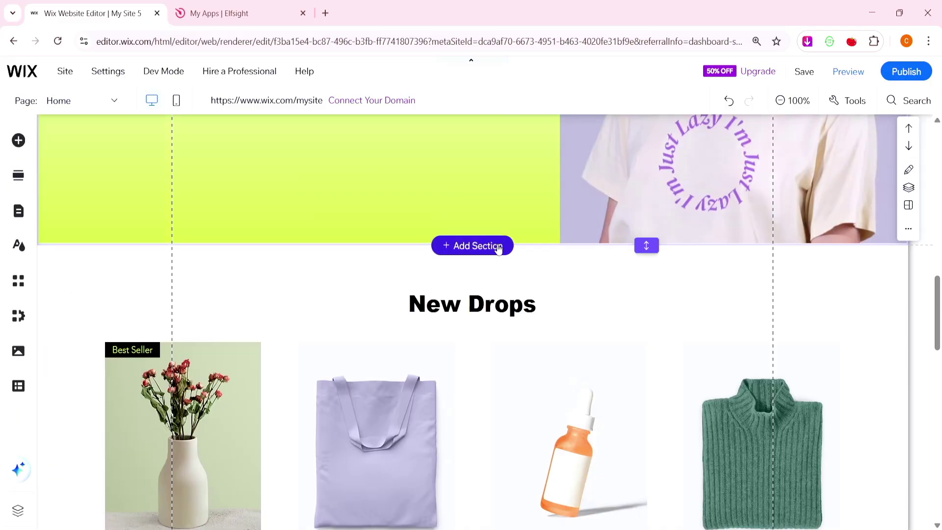
{"action": "left_click", "coordinate": [499, 249]}
{"action": "left_click", "coordinate": [570, 410]}
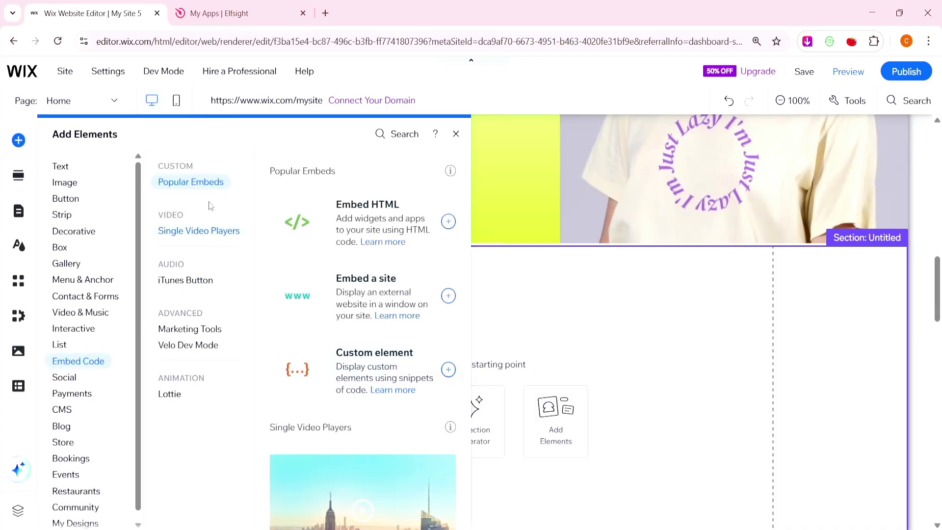
{"action": "left_click", "coordinate": [365, 210]}
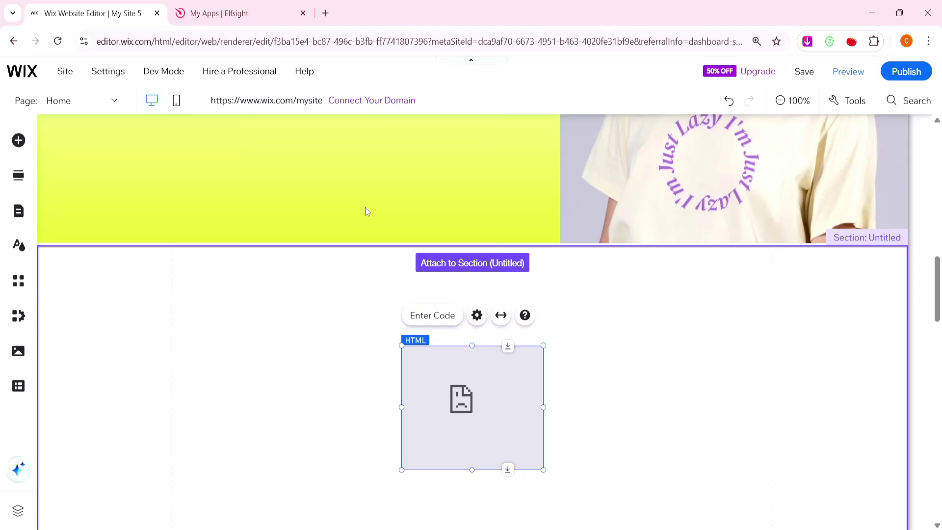
{"action": "left_click", "coordinate": [661, 294]}
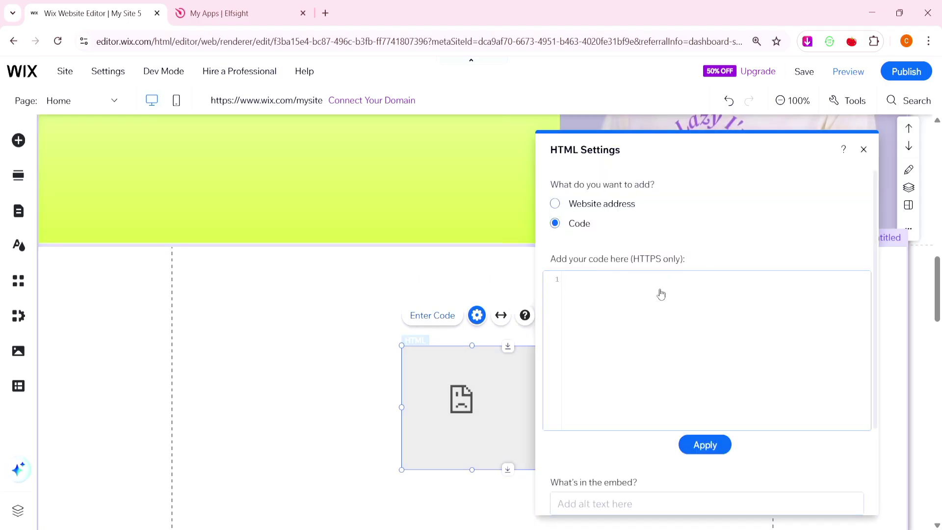
{"action": "right_click", "coordinate": [661, 294]}
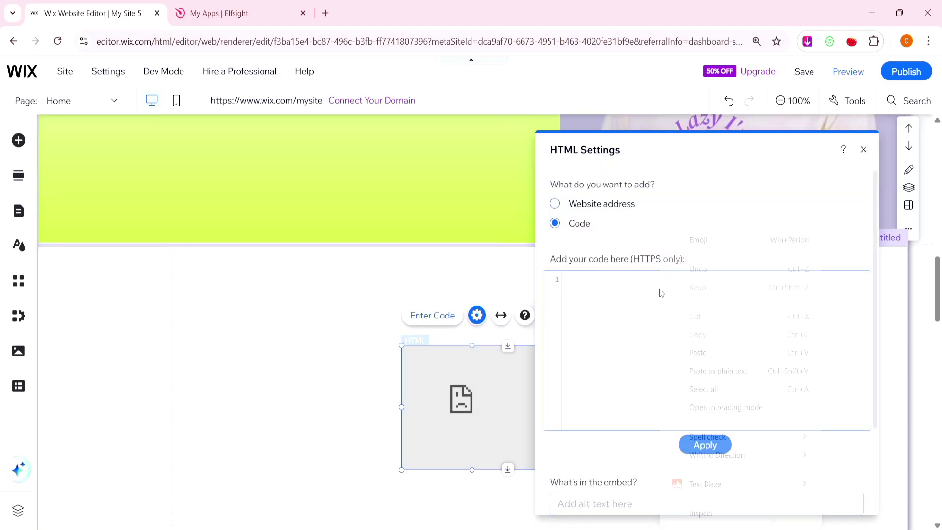
{"action": "left_click", "coordinate": [711, 350]}
{"action": "left_click", "coordinate": [706, 445]}
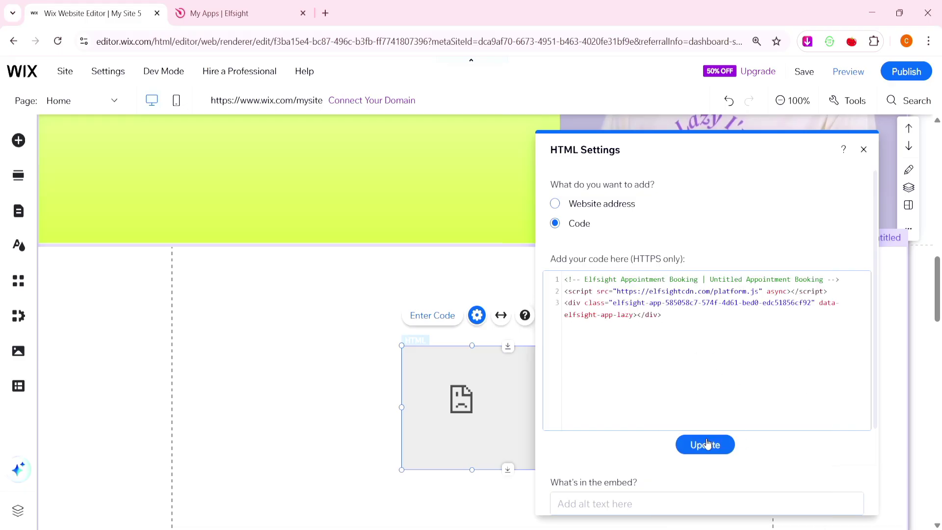
{"action": "left_click", "coordinate": [863, 149]}
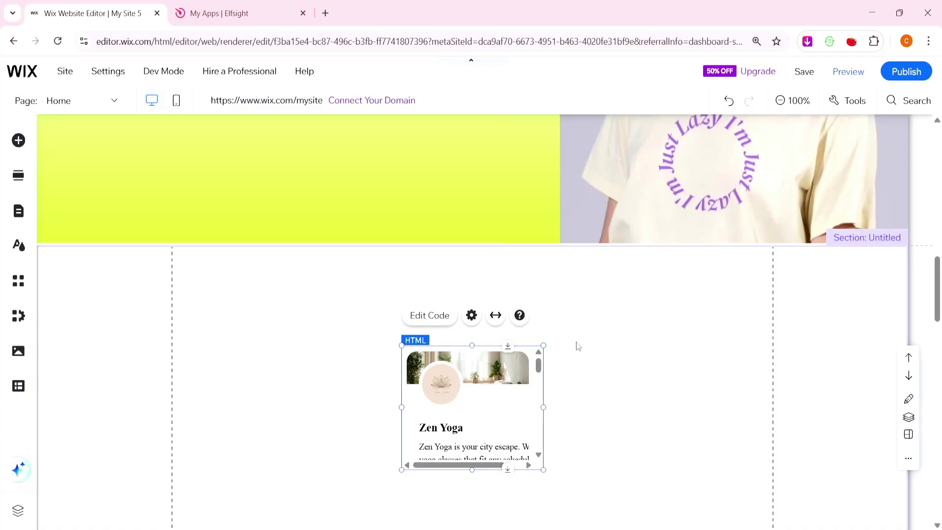
Begin enlarging the Zen Yoga widget and make the new section taller.
{"action": "left_click_drag", "start_coordinate": [744, 282], "coordinate": [745, 277]}
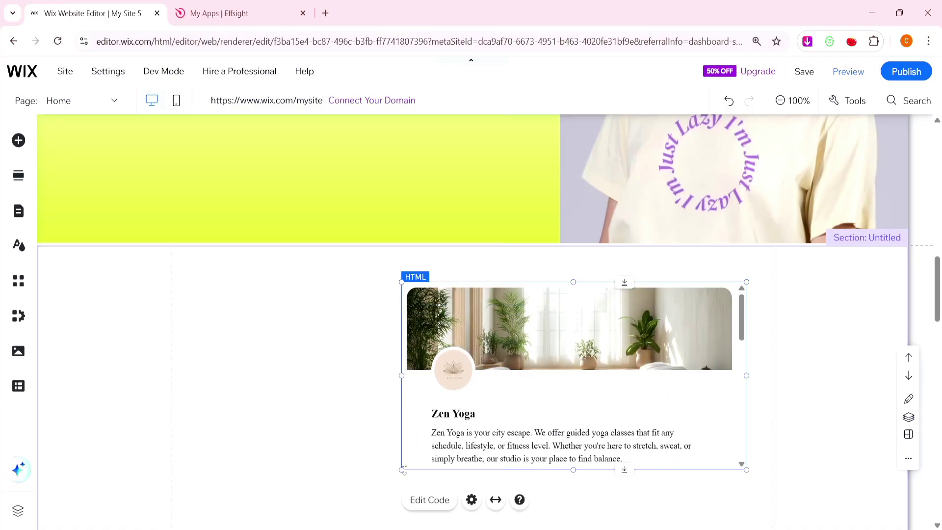
{"action": "left_click_drag", "start_coordinate": [404, 467], "coordinate": [275, 500]}
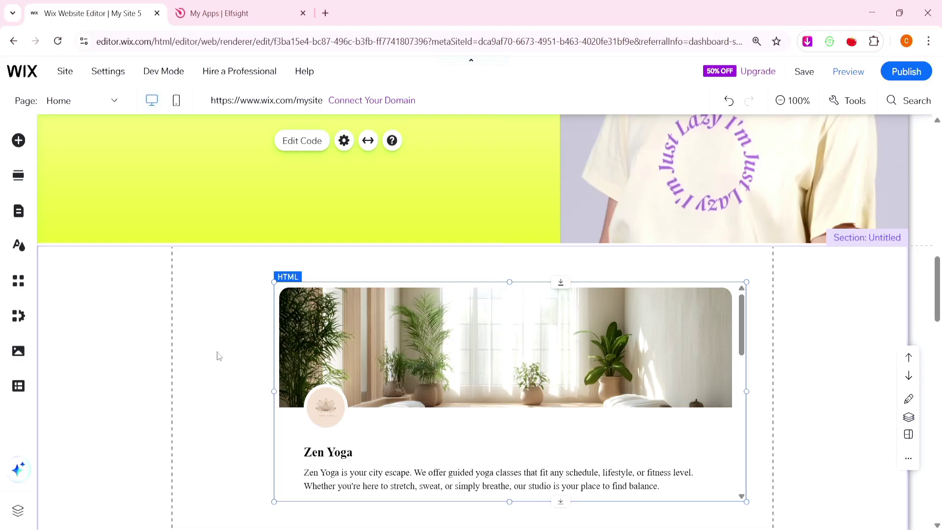
{"action": "scroll", "coordinate": [820, 373], "scroll_direction": "down", "scroll_amount": 2}
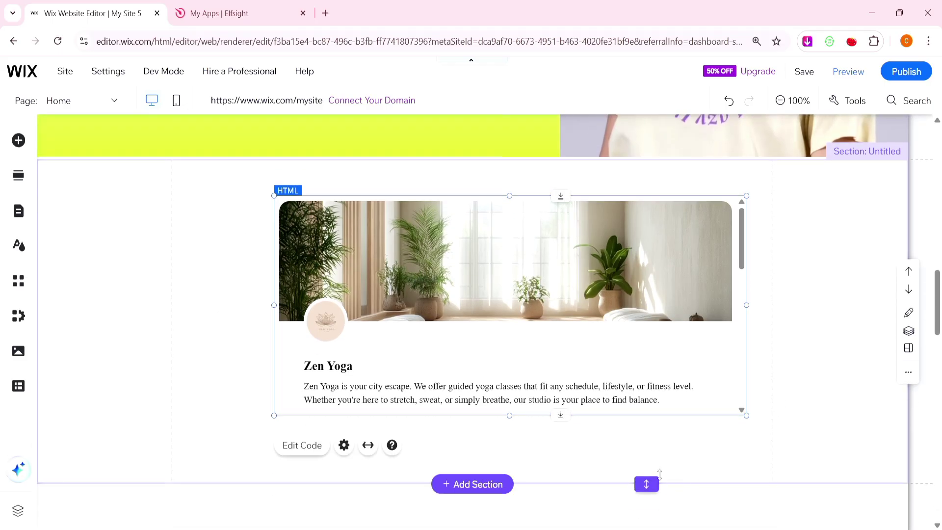
{"action": "left_click_drag", "start_coordinate": [647, 485], "coordinate": [646, 529]}
{"action": "scroll", "coordinate": [541, 338], "scroll_direction": "down", "scroll_amount": 3}
{"action": "scroll", "coordinate": [541, 339], "scroll_direction": "down", "scroll_amount": 1}
Stretch the widget to about W:1380 H:734 across the full section width, extending the section to fit.
{"action": "left_click", "coordinate": [441, 216]}
{"action": "left_click_drag", "start_coordinate": [275, 242], "coordinate": [138, 309]}
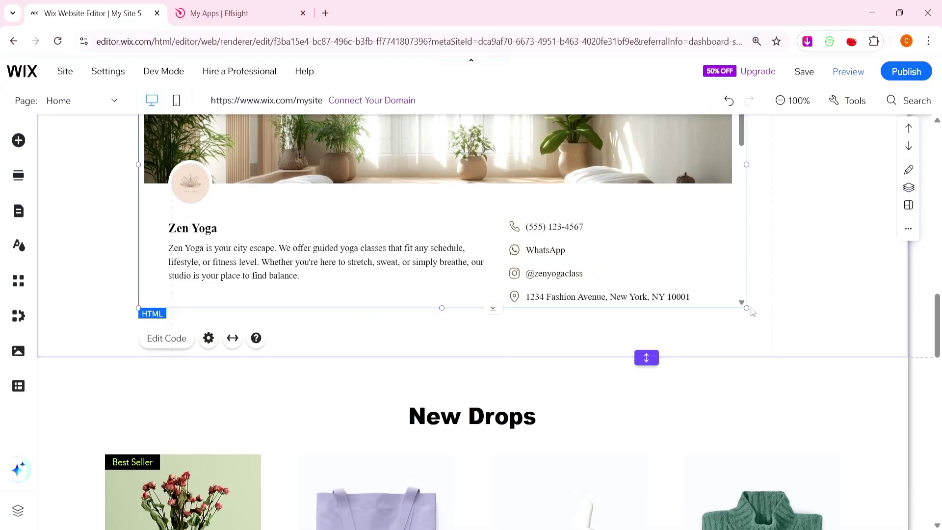
{"action": "left_click_drag", "start_coordinate": [747, 310], "coordinate": [801, 330]}
{"action": "left_click_drag", "start_coordinate": [646, 358], "coordinate": [642, 496]}
{"action": "left_click_drag", "start_coordinate": [799, 330], "coordinate": [897, 461]}
{"action": "left_click_drag", "start_coordinate": [140, 461], "coordinate": [50, 496]}
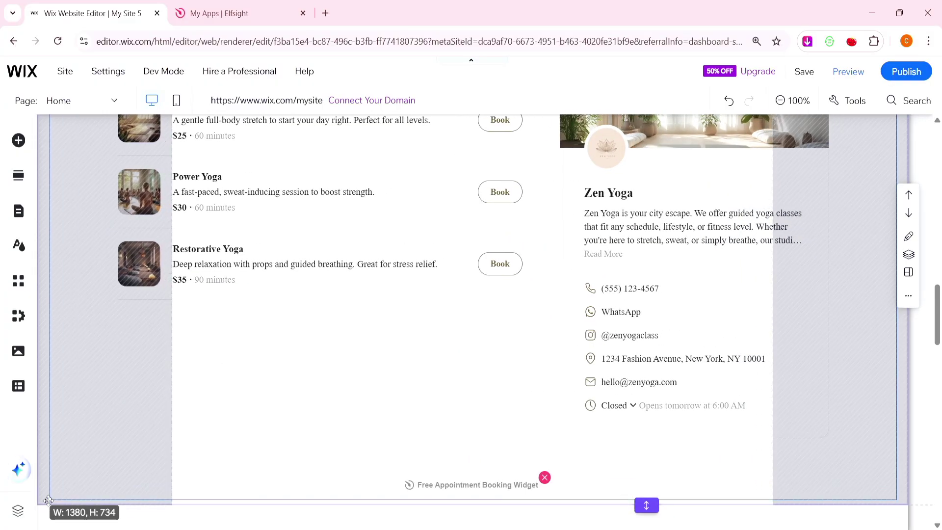
{"action": "scroll", "coordinate": [292, 410], "scroll_direction": "up", "scroll_amount": 3}
{"action": "left_click_drag", "start_coordinate": [874, 323], "coordinate": [879, 323]}
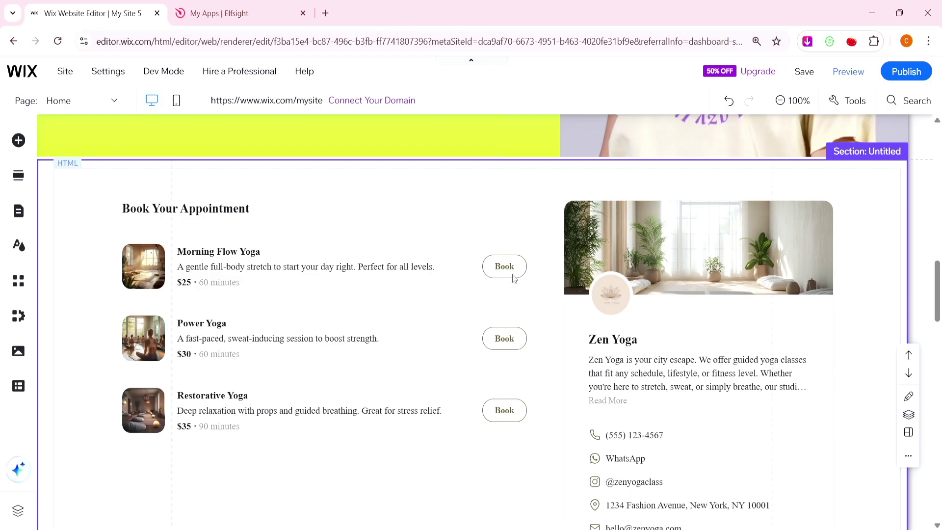
Load the Elfsight Codes Google Docs document in a new browser tab.
{"action": "left_click", "coordinate": [679, 384]}
{"action": "left_click", "coordinate": [326, 13]}
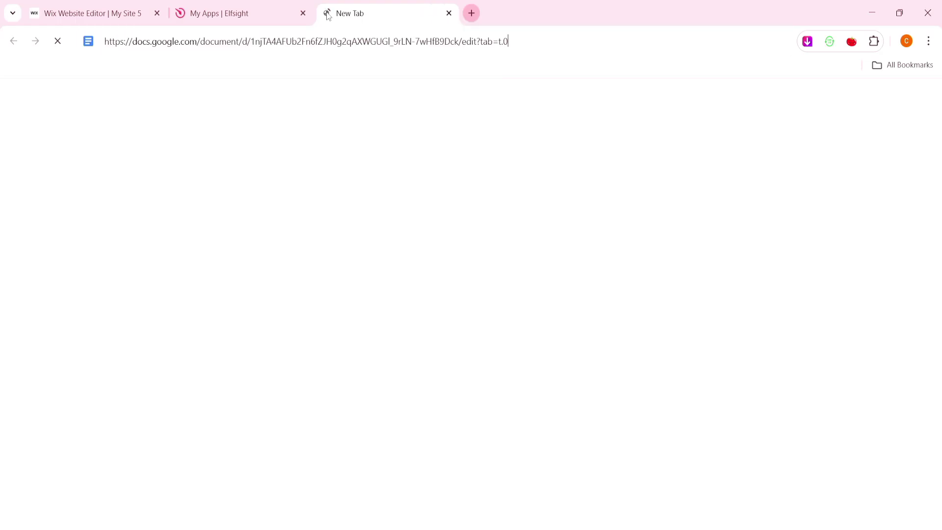
{"action": "key", "text": "Return"}
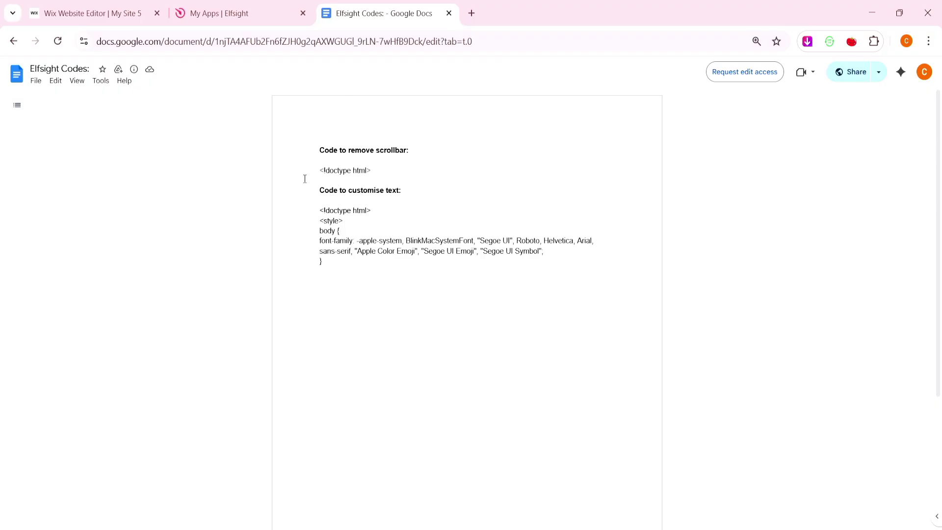
Copy the 'Code to customise text' CSS block from the document.
{"action": "left_click_drag", "start_coordinate": [312, 214], "coordinate": [337, 260]}
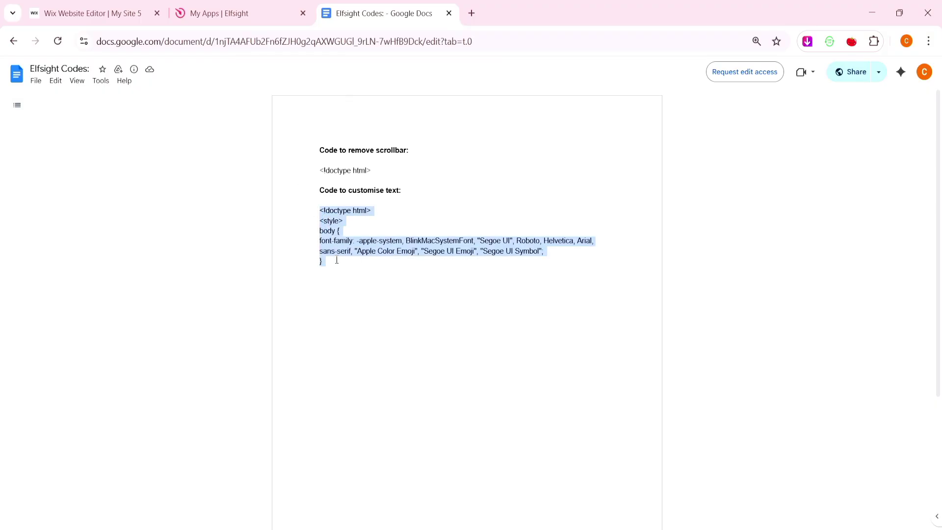
{"action": "right_click", "coordinate": [343, 263]}
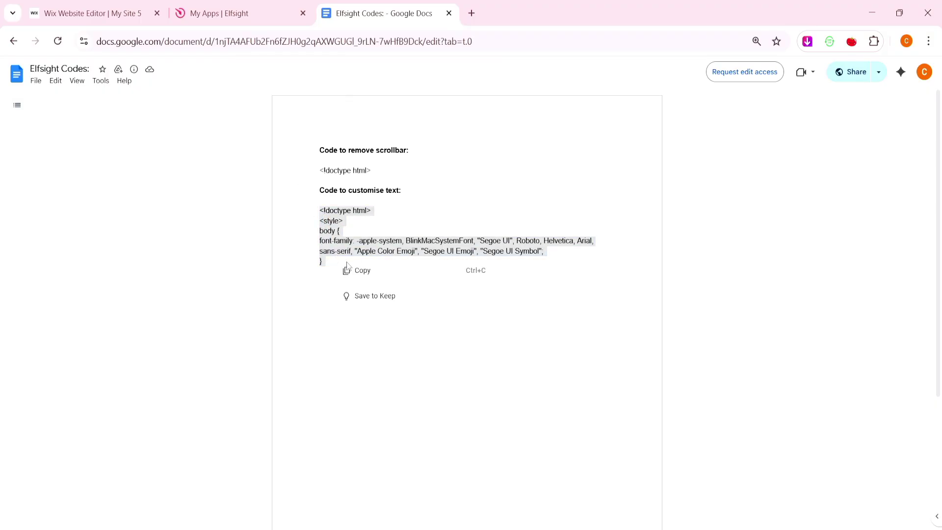
{"action": "left_click", "coordinate": [373, 271]}
Append the copied font CSS below the widget's embed code in Wix and update the HTML element.
{"action": "left_click", "coordinate": [119, 12]}
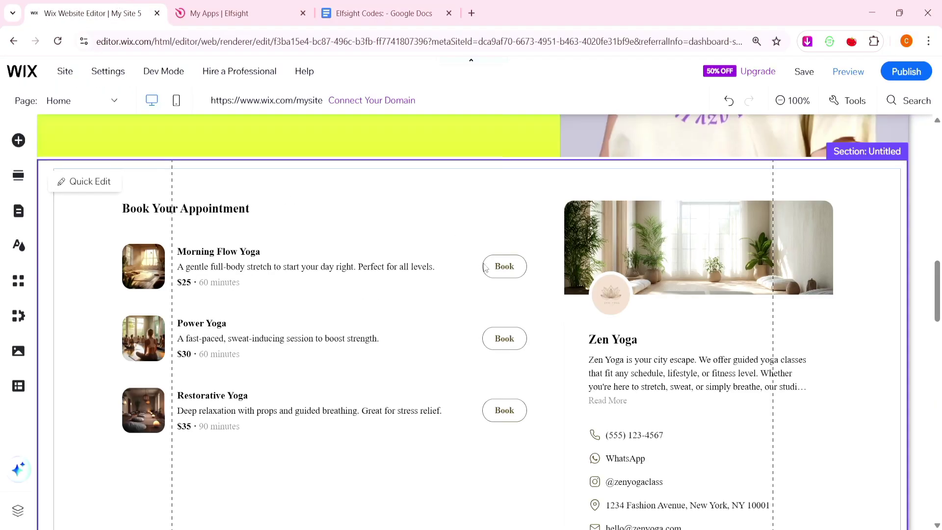
{"action": "right_click", "coordinate": [481, 269]}
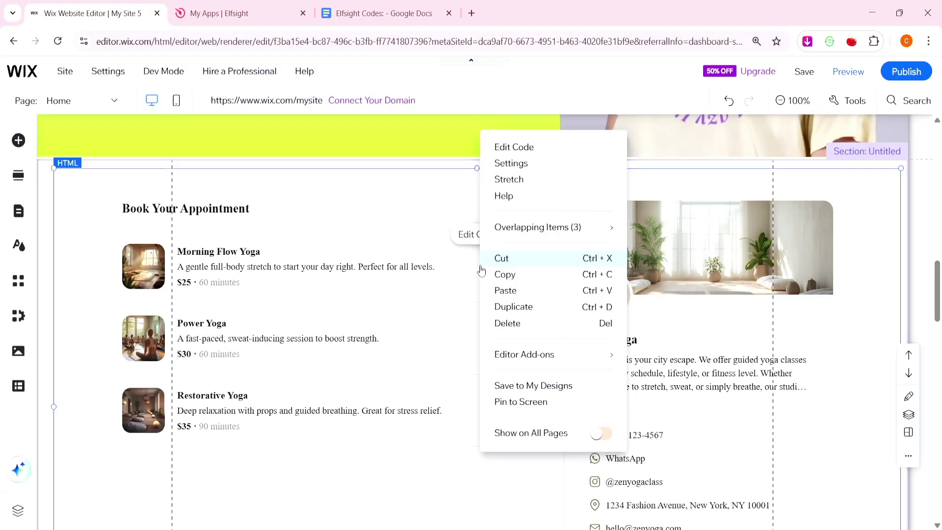
{"action": "left_click", "coordinate": [517, 144]}
{"action": "left_click", "coordinate": [675, 290]}
{"action": "key", "text": "ctrl+v"}
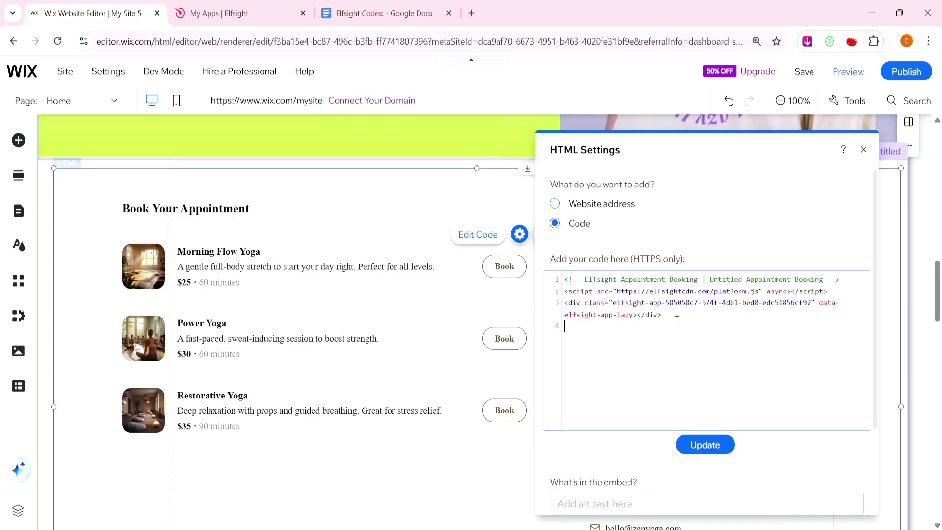
{"action": "right_click", "coordinate": [677, 320]}
{"action": "left_click", "coordinate": [708, 143]}
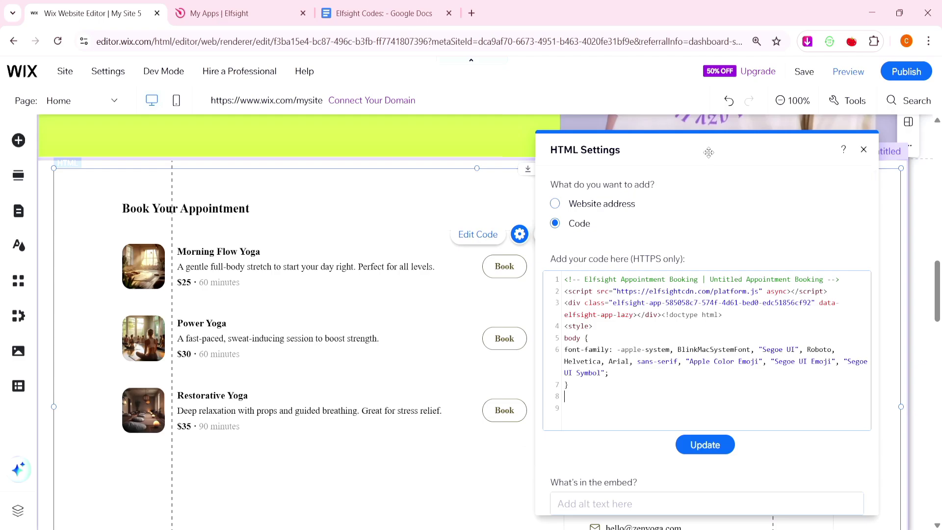
{"action": "left_click", "coordinate": [717, 444]}
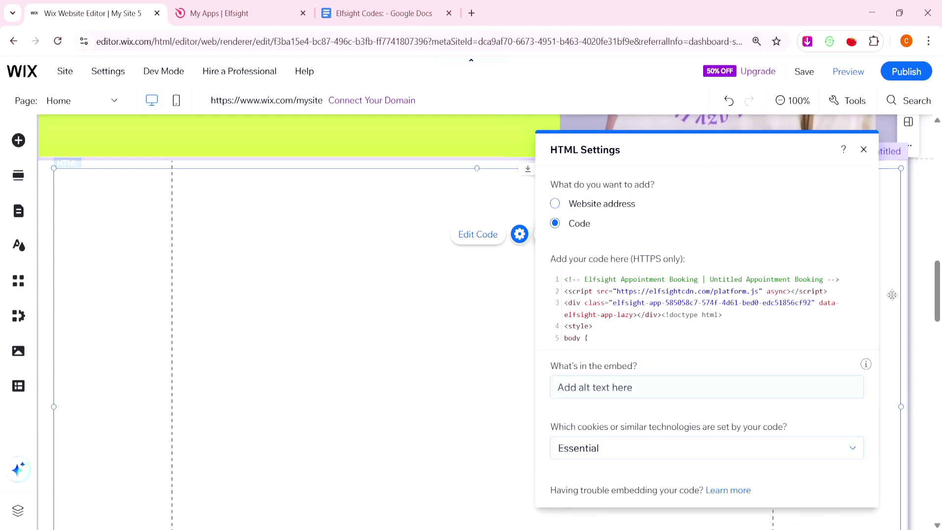
{"action": "left_click", "coordinate": [863, 150]}
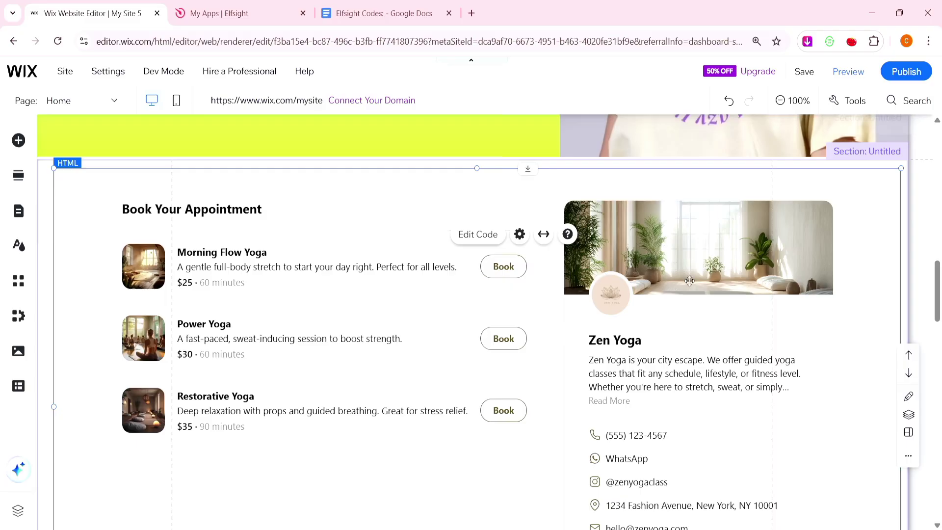
Preview the site to check the sans-serif Zen Yoga booking text.
{"action": "scroll", "coordinate": [664, 304], "scroll_direction": "down", "scroll_amount": 2}
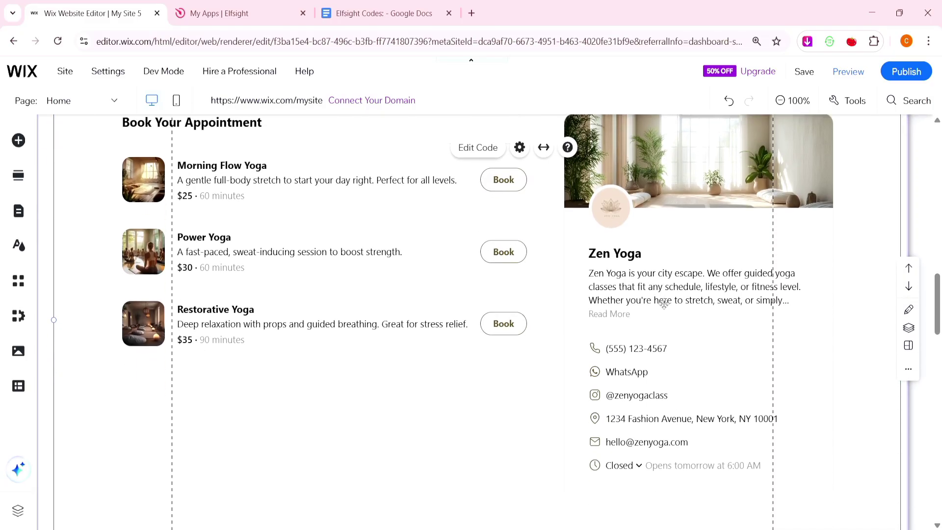
{"action": "scroll", "coordinate": [664, 304], "scroll_direction": "up", "scroll_amount": 2}
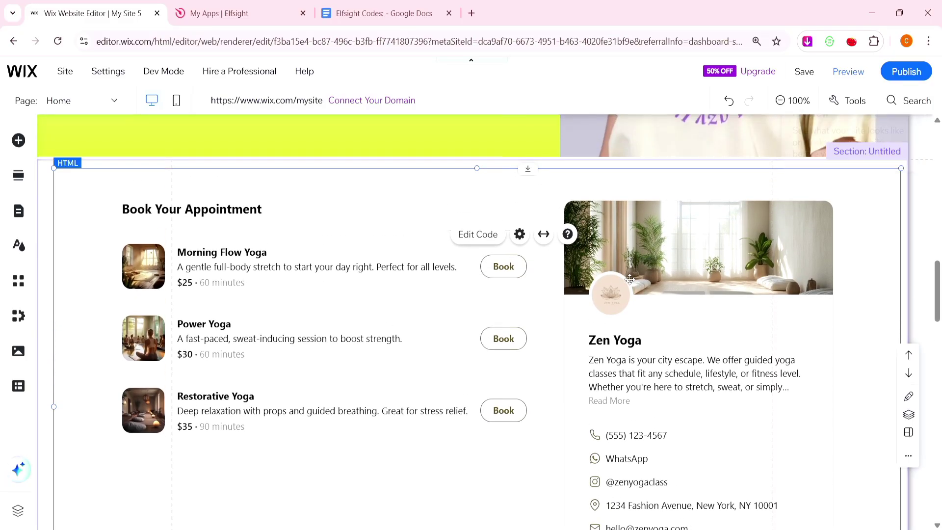
{"action": "left_click", "coordinate": [848, 69]}
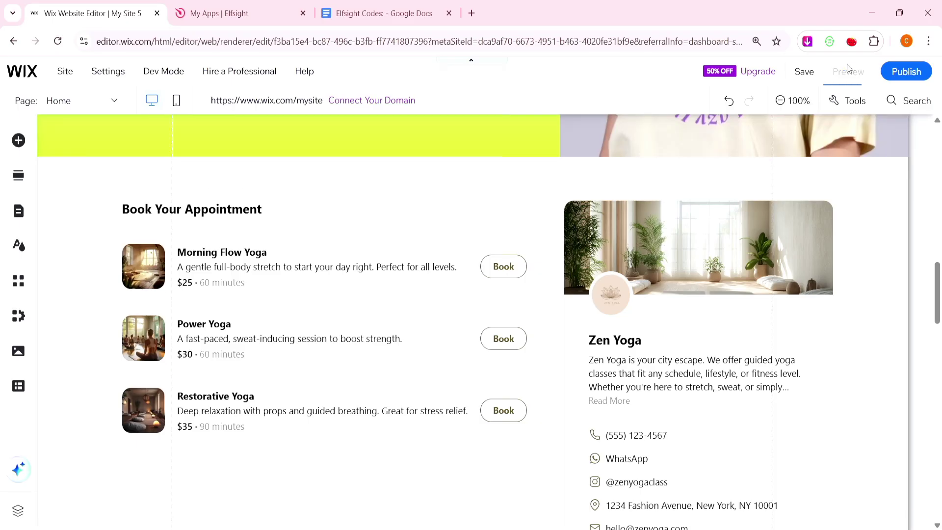